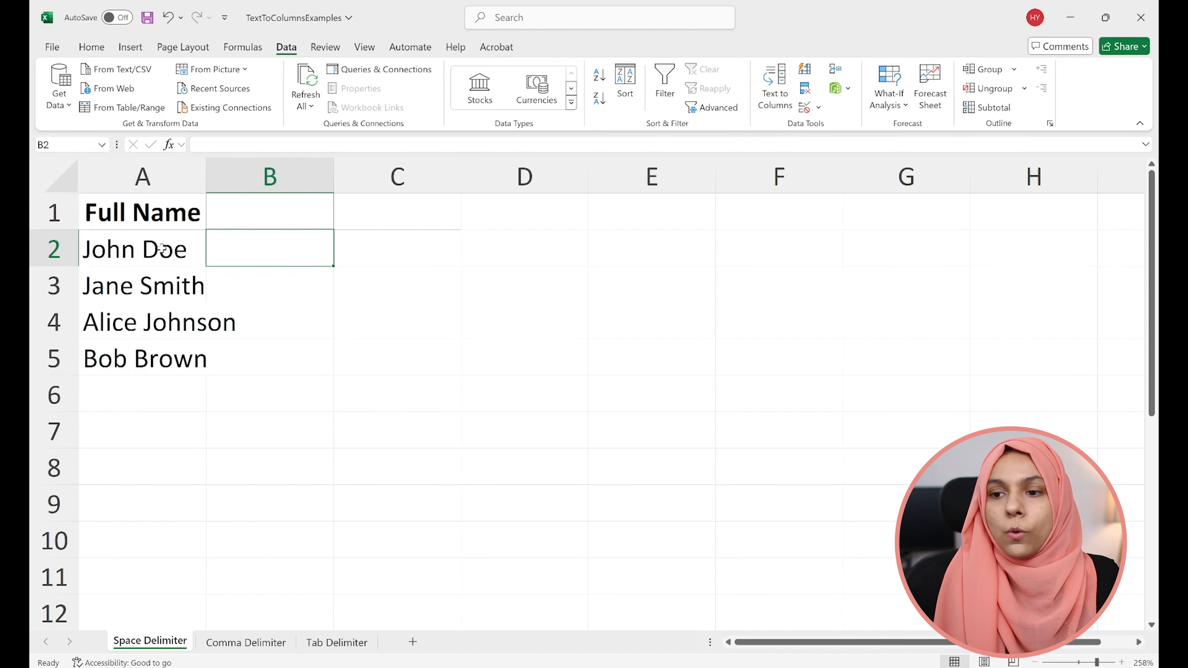
{"action": "left_click_drag", "start_coordinate": [162, 249], "coordinate": [146, 377]}
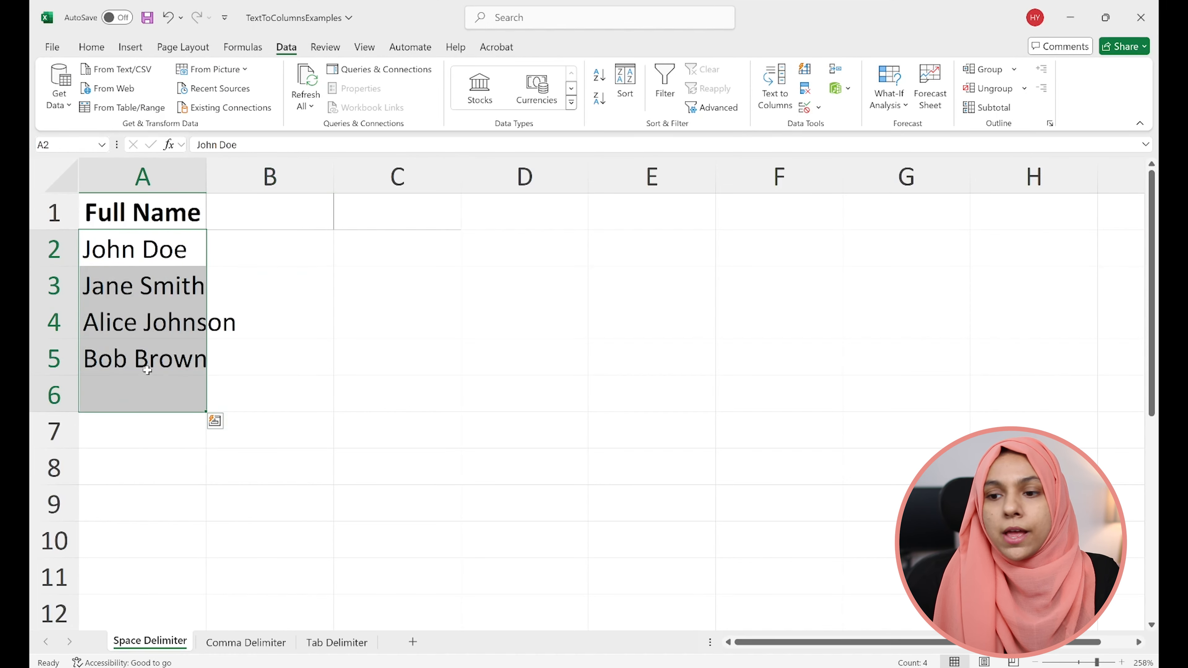
{"action": "left_click", "coordinate": [147, 367]}
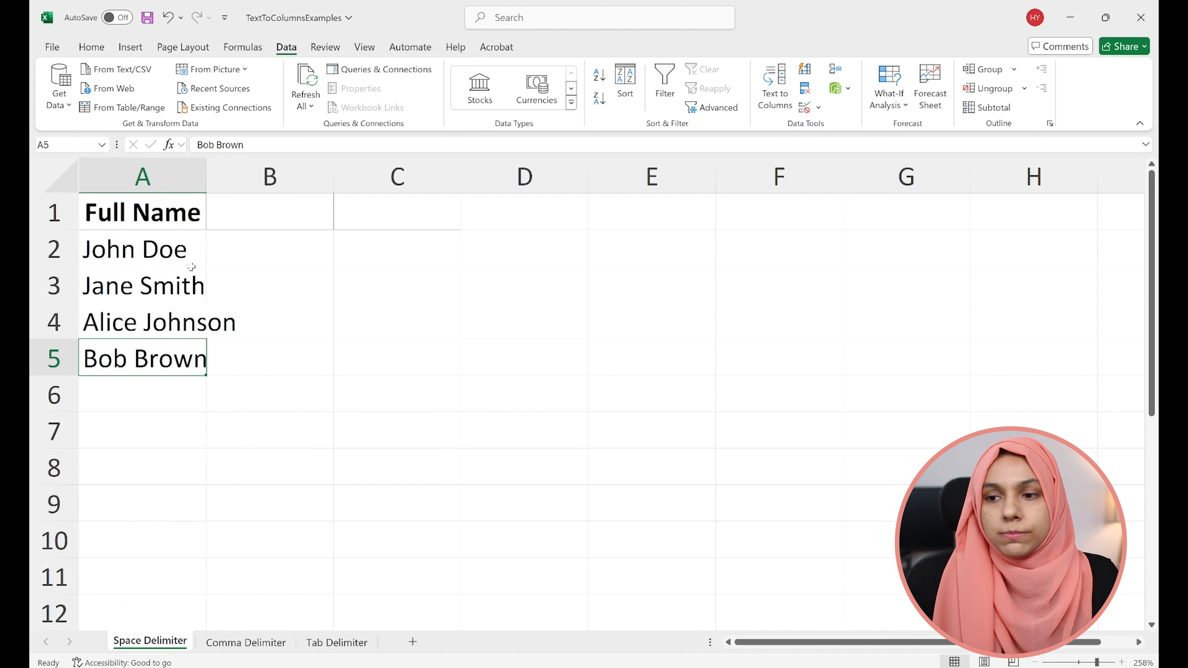
{"action": "left_click", "coordinate": [176, 262]}
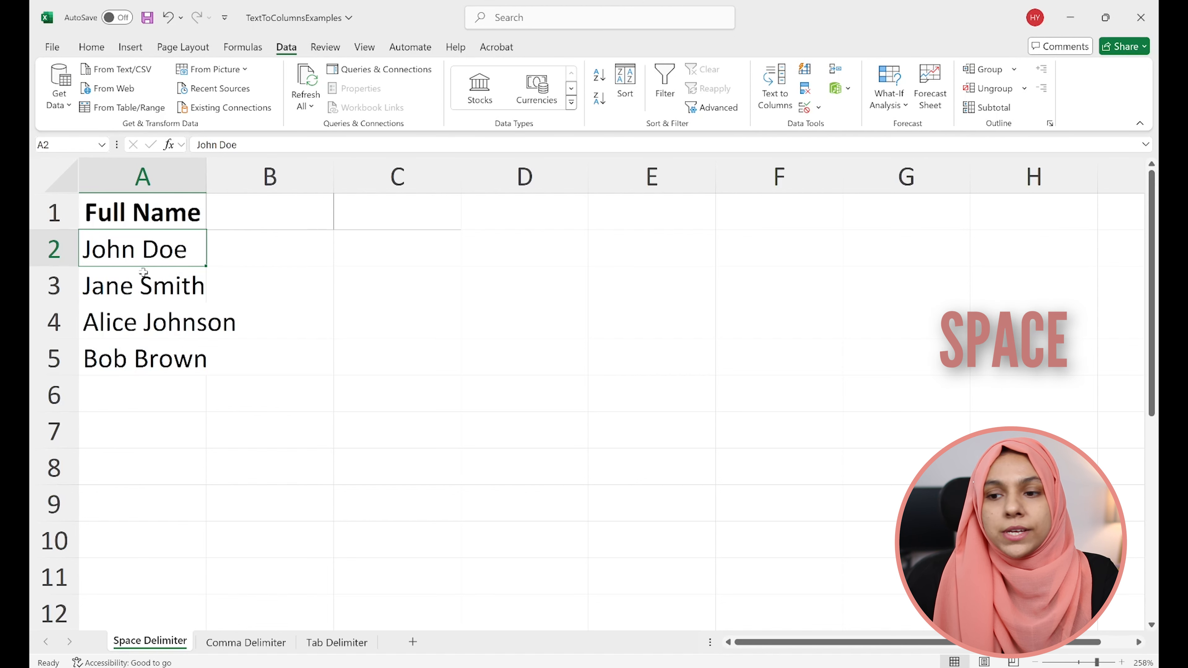
{"action": "left_click", "coordinate": [195, 318]}
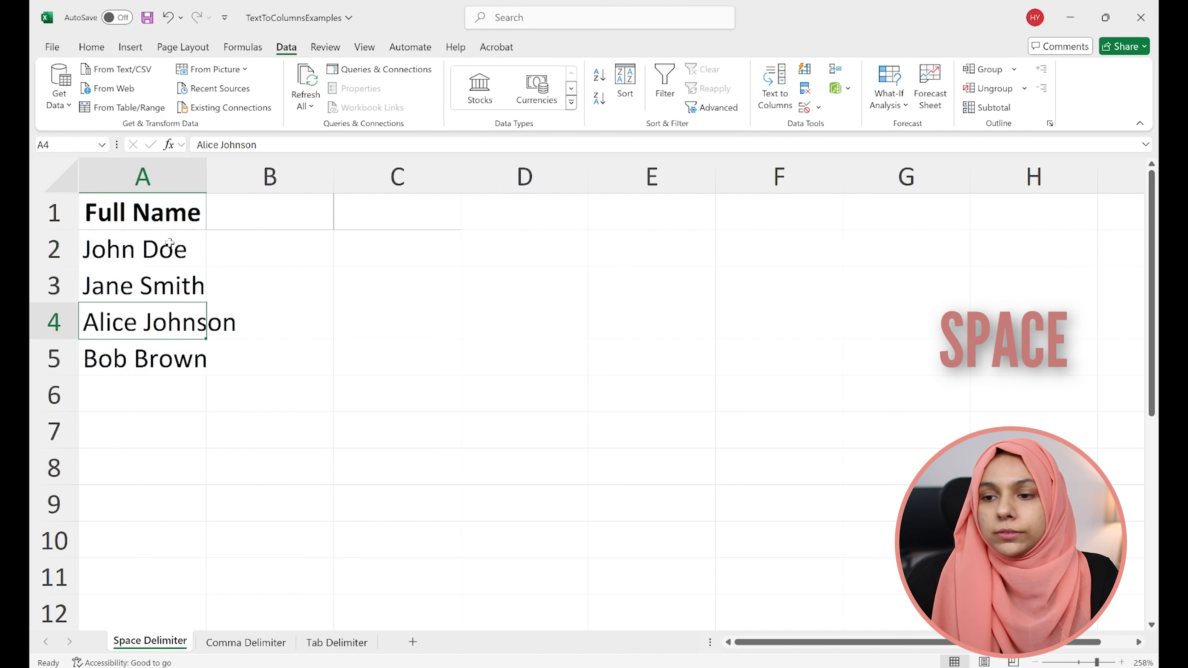
- Start a Text to Columns conversion of the full names in A2:A5 as delimited data, with Space as the only delimiter
{"action": "left_click_drag", "start_coordinate": [169, 247], "coordinate": [152, 358]}
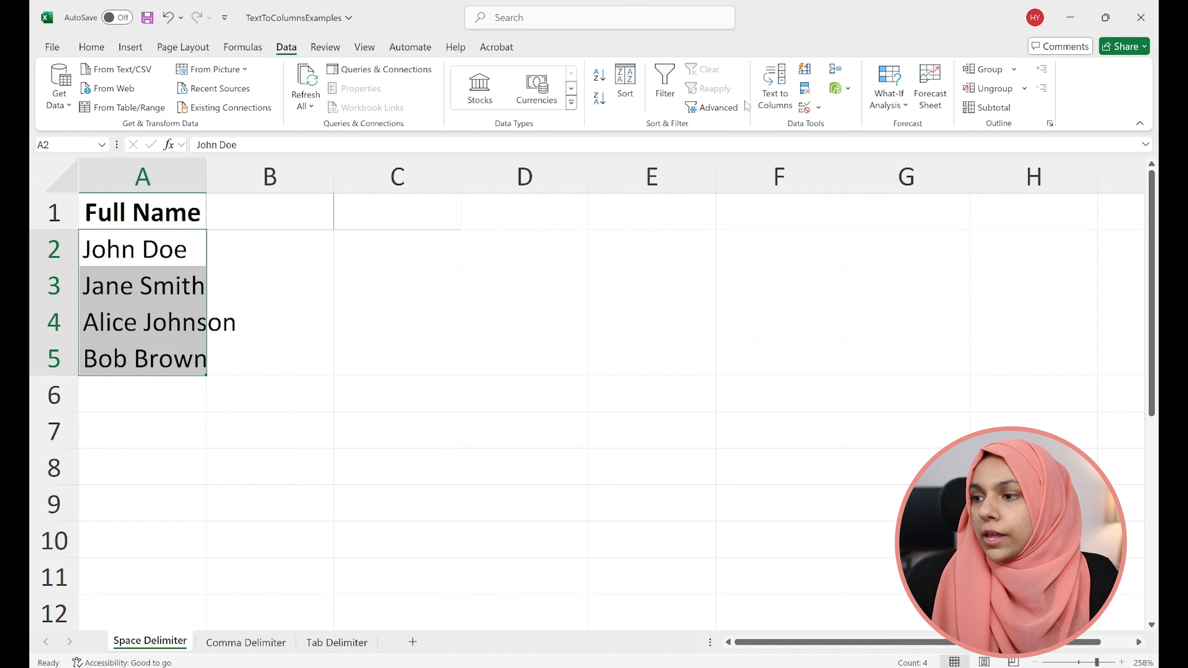
{"action": "left_click", "coordinate": [787, 101]}
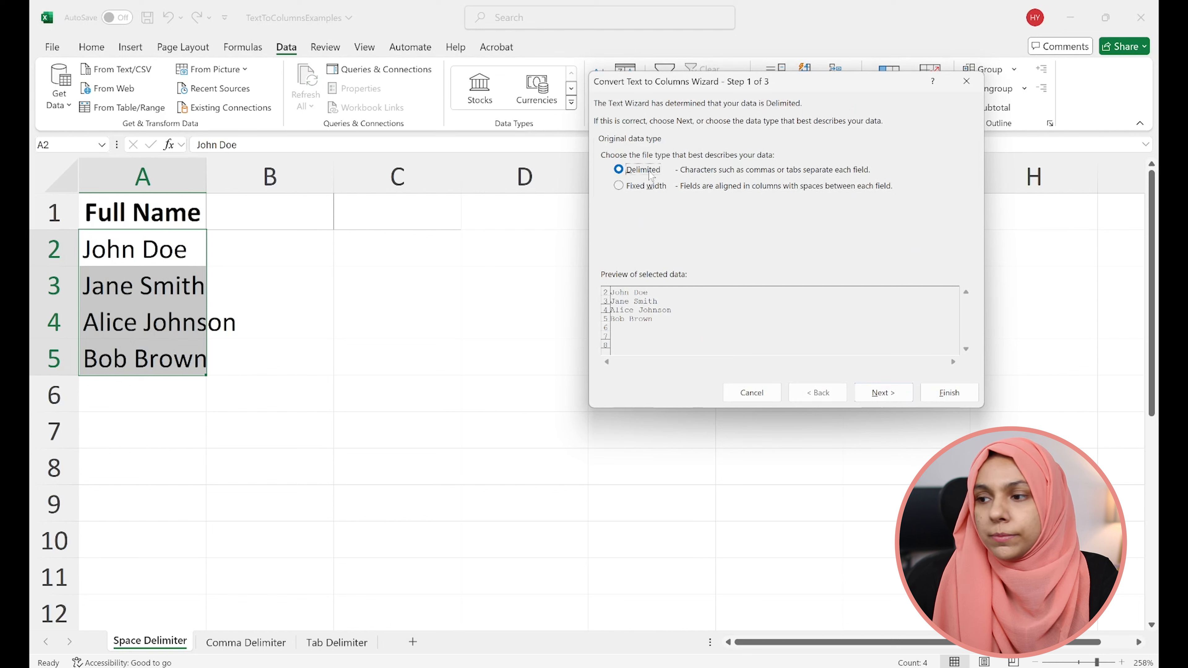
{"action": "left_click", "coordinate": [883, 396]}
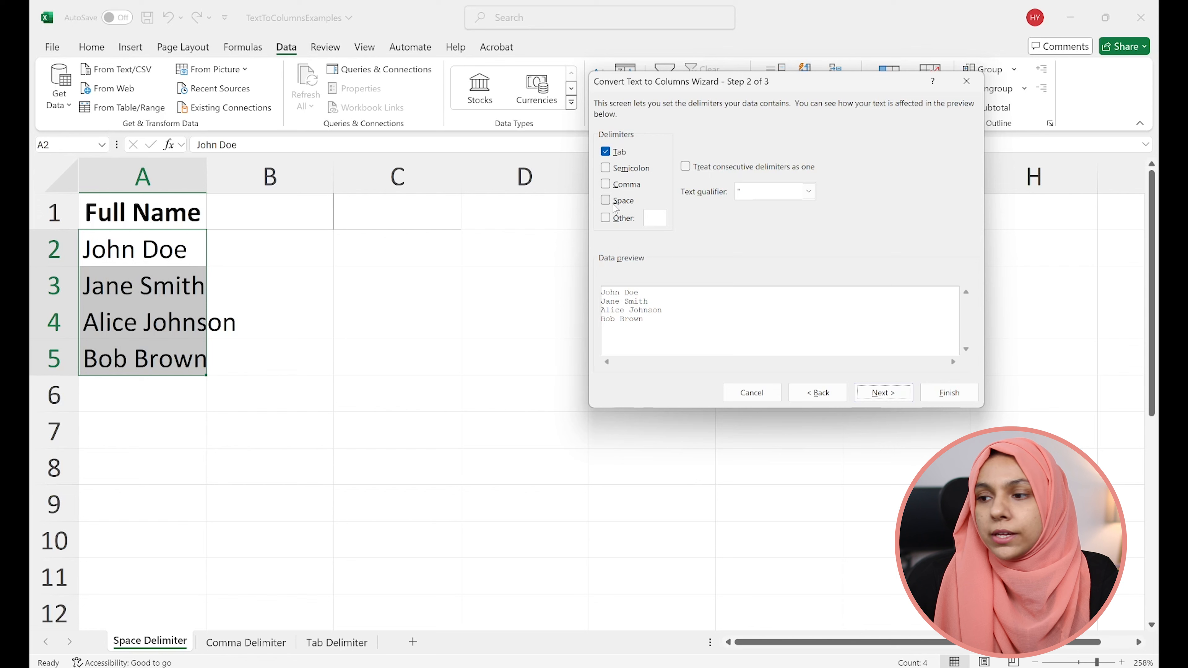
{"action": "left_click", "coordinate": [617, 202]}
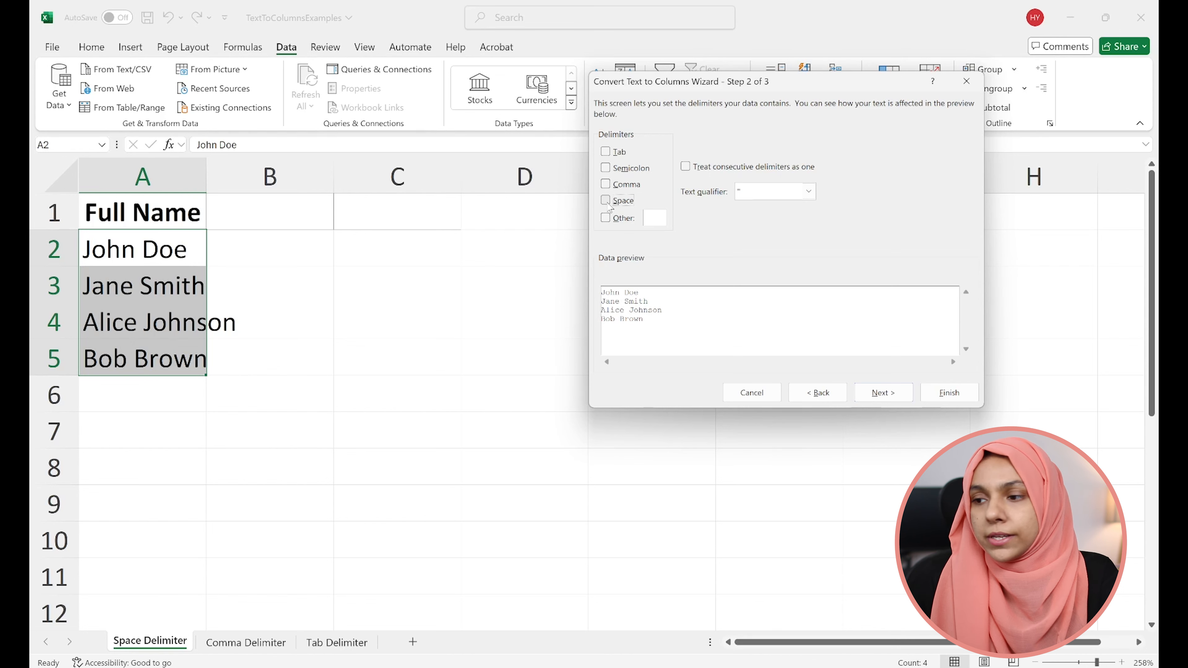
{"action": "left_click", "coordinate": [609, 206]}
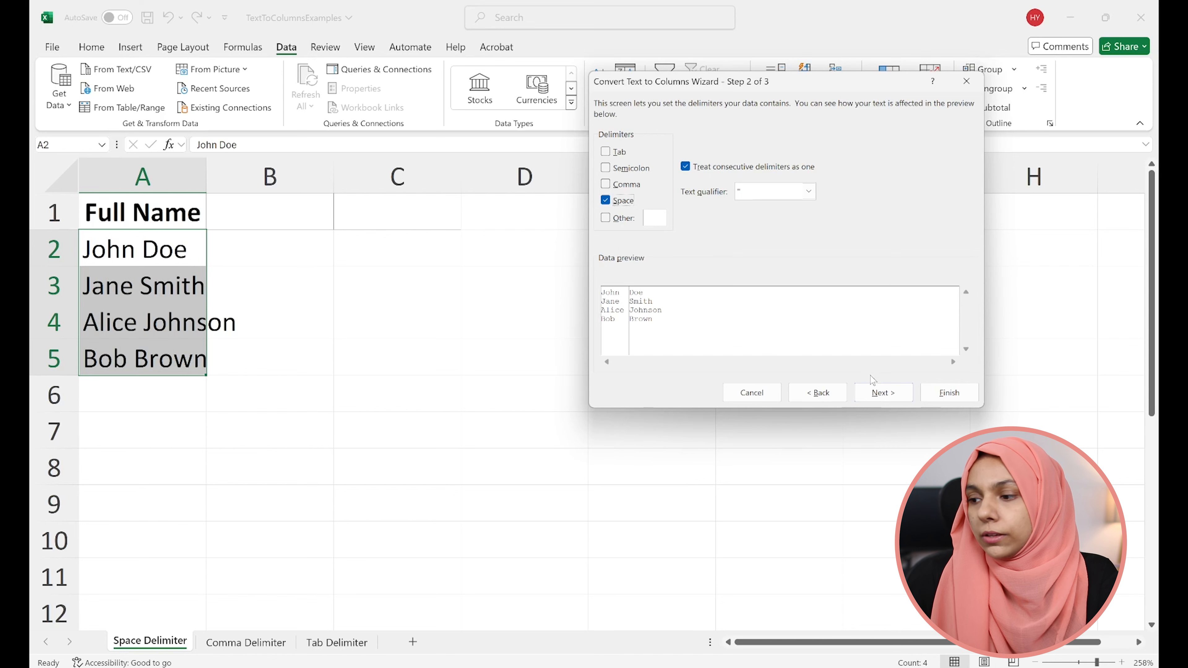
{"action": "left_click", "coordinate": [875, 393]}
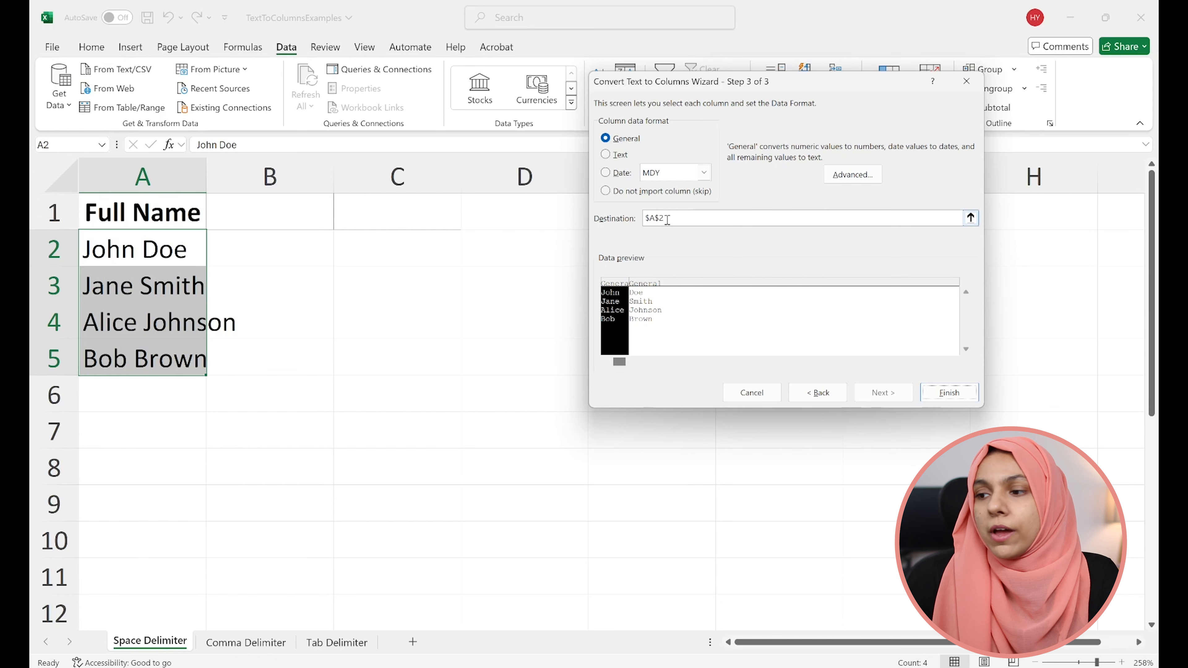
- Set the destination of the split names to cell B2 and finish the conversion
{"action": "double_click", "coordinate": [678, 218]}
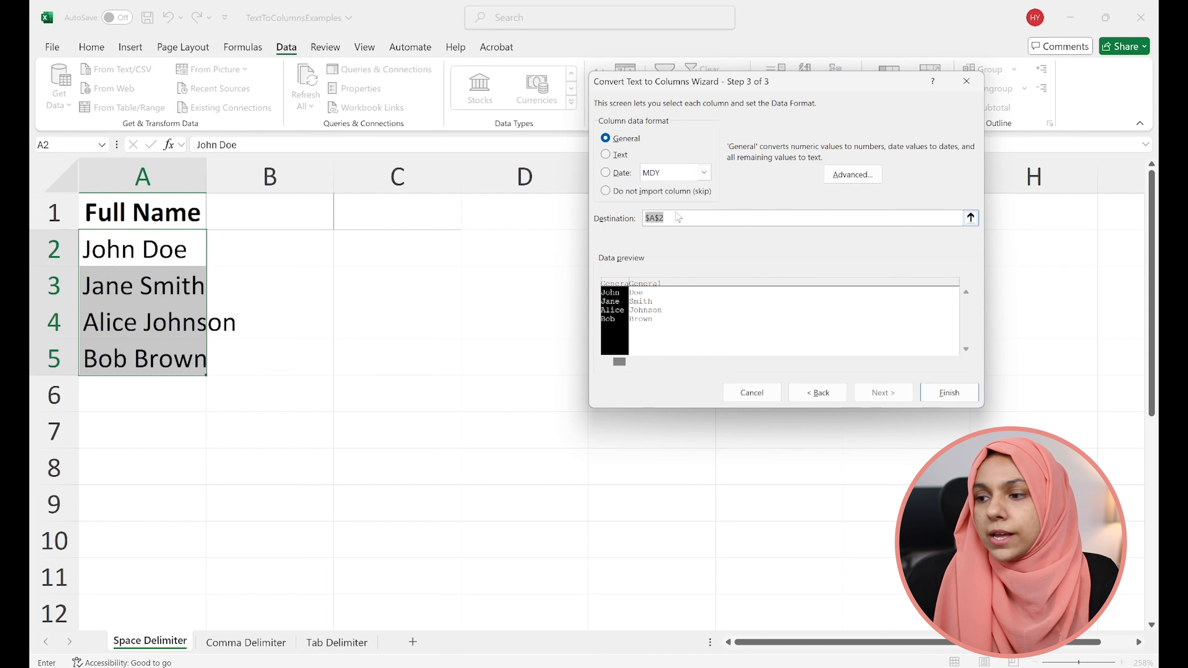
{"action": "left_click", "coordinate": [684, 218]}
{"action": "left_click", "coordinate": [286, 247]}
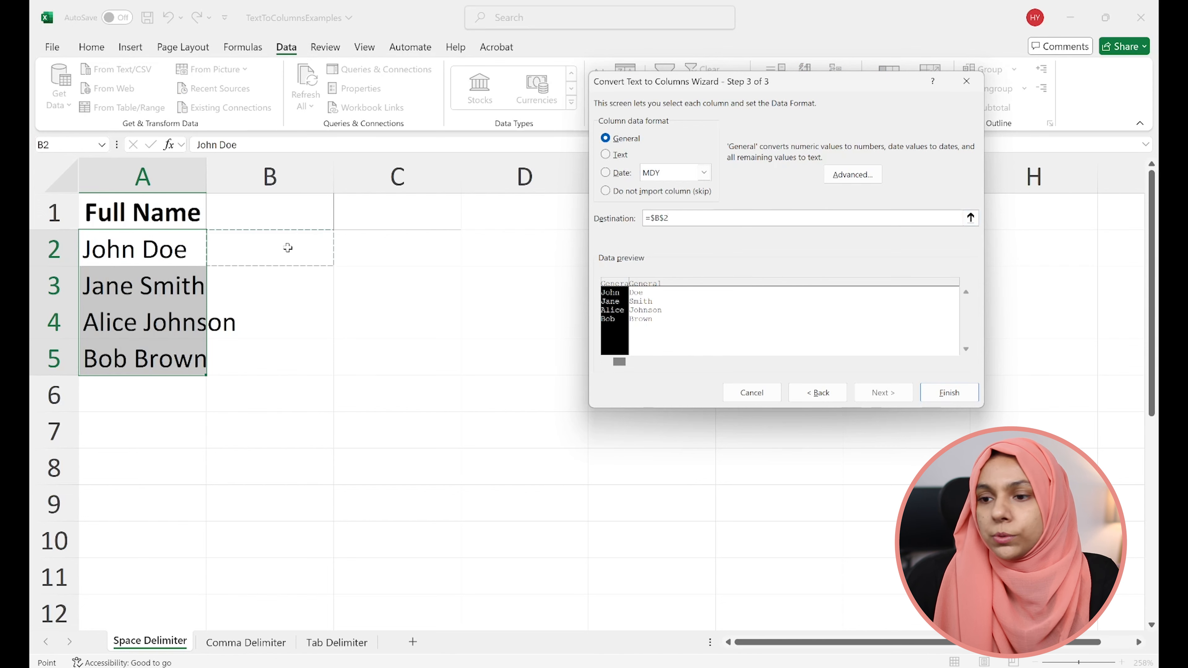
{"action": "left_click", "coordinate": [947, 395]}
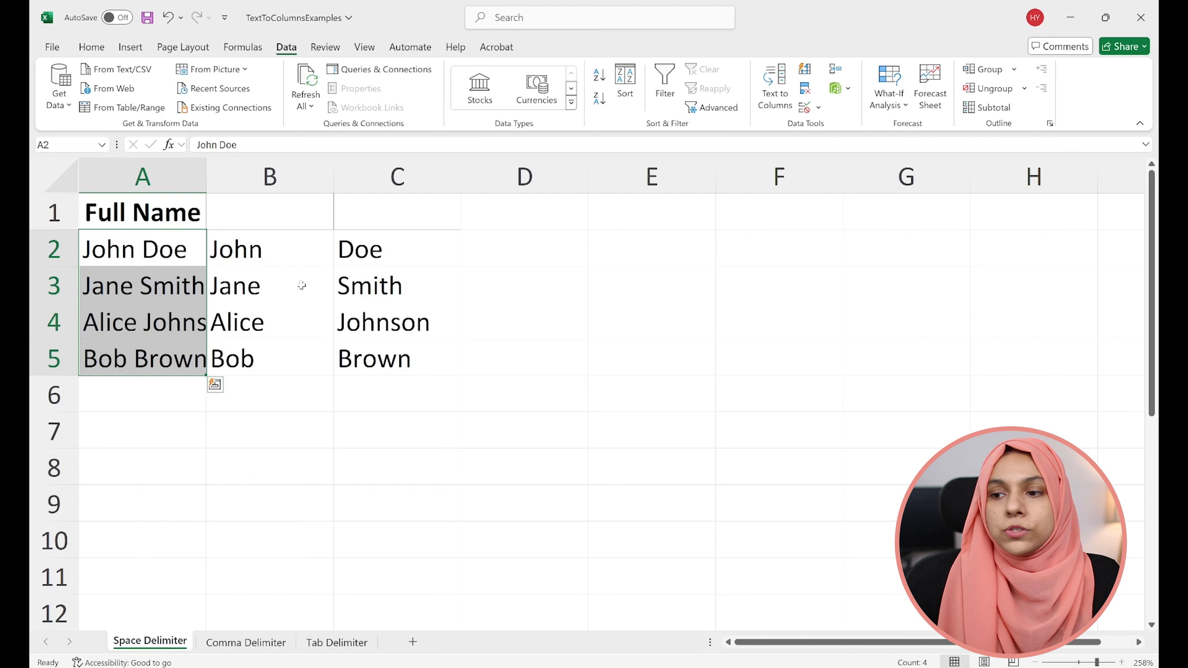
- Enter the headers "First Name" in B1 and "Last Name" in C1
{"action": "left_click", "coordinate": [265, 206]}
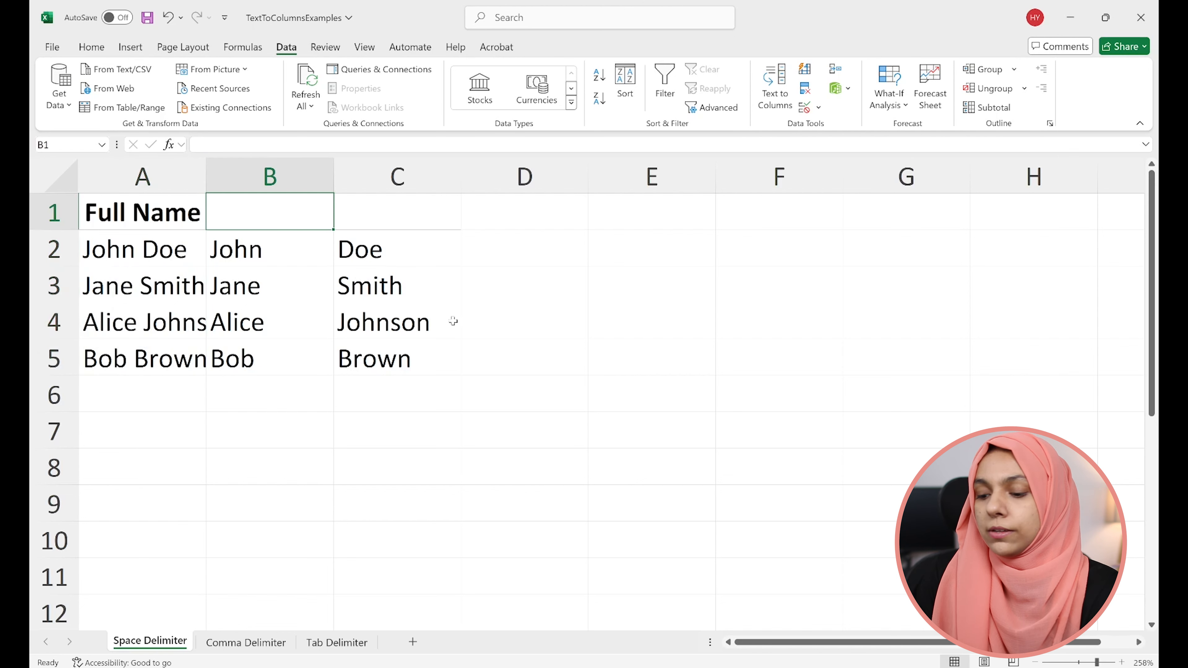
{"action": "type", "text": "First Nm"}
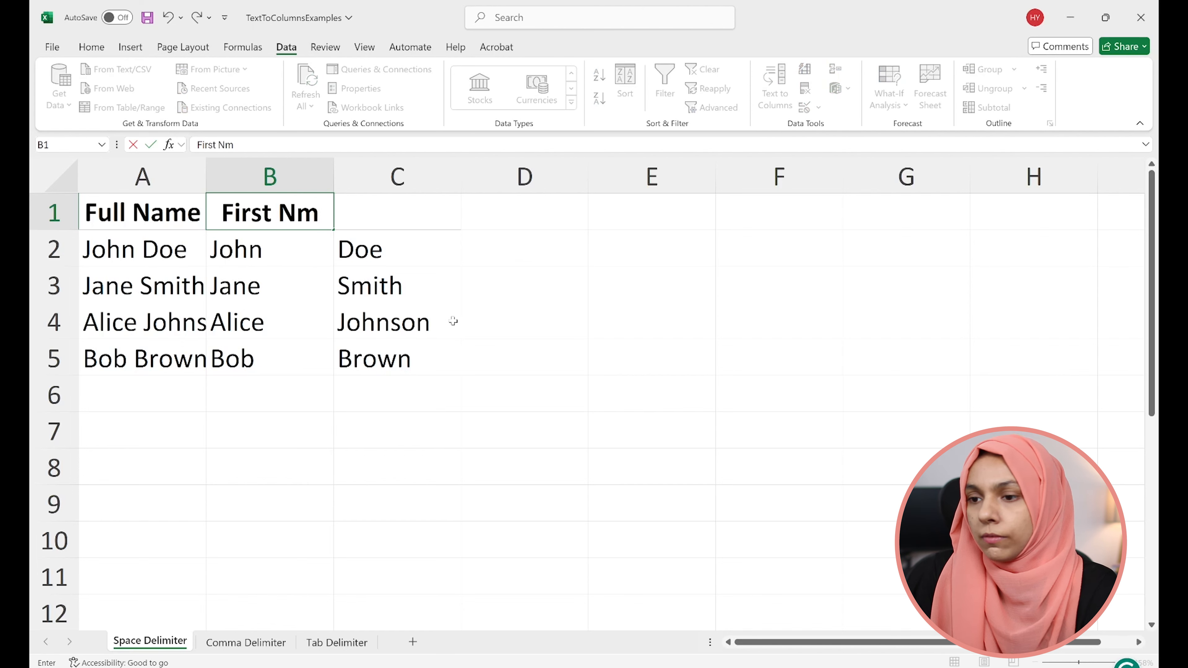
{"action": "key", "text": "BackSpace"}
{"action": "type", "text": "ame"}
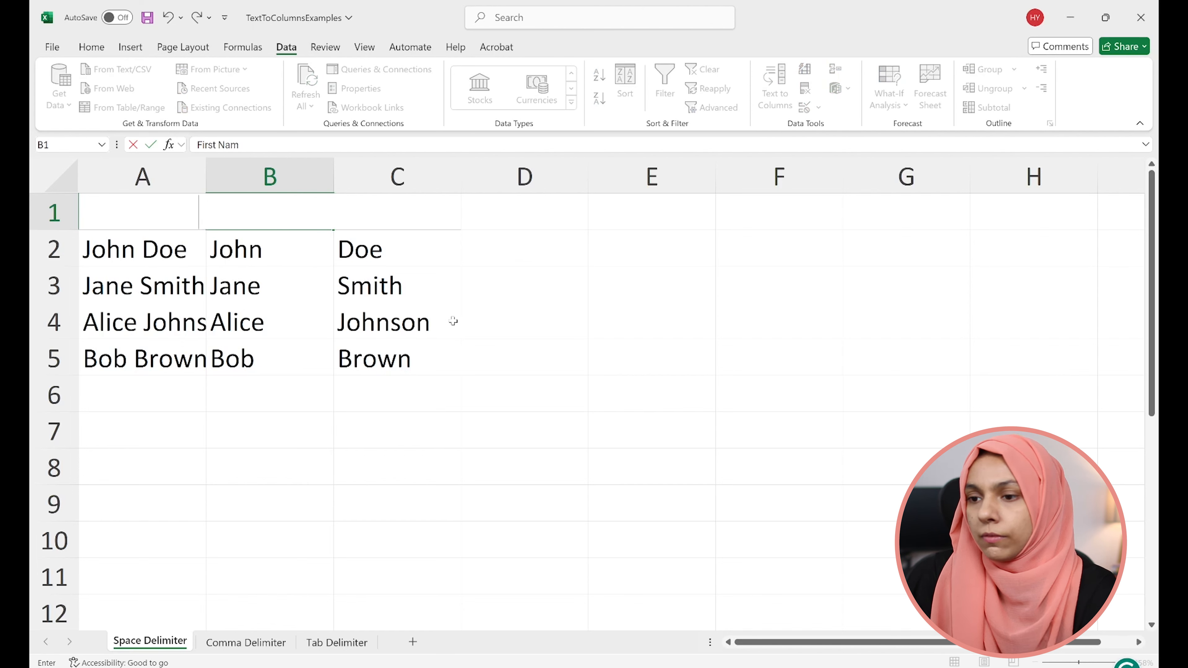
{"action": "key", "text": "Tab"}
{"action": "type", "text": "Last Name"}
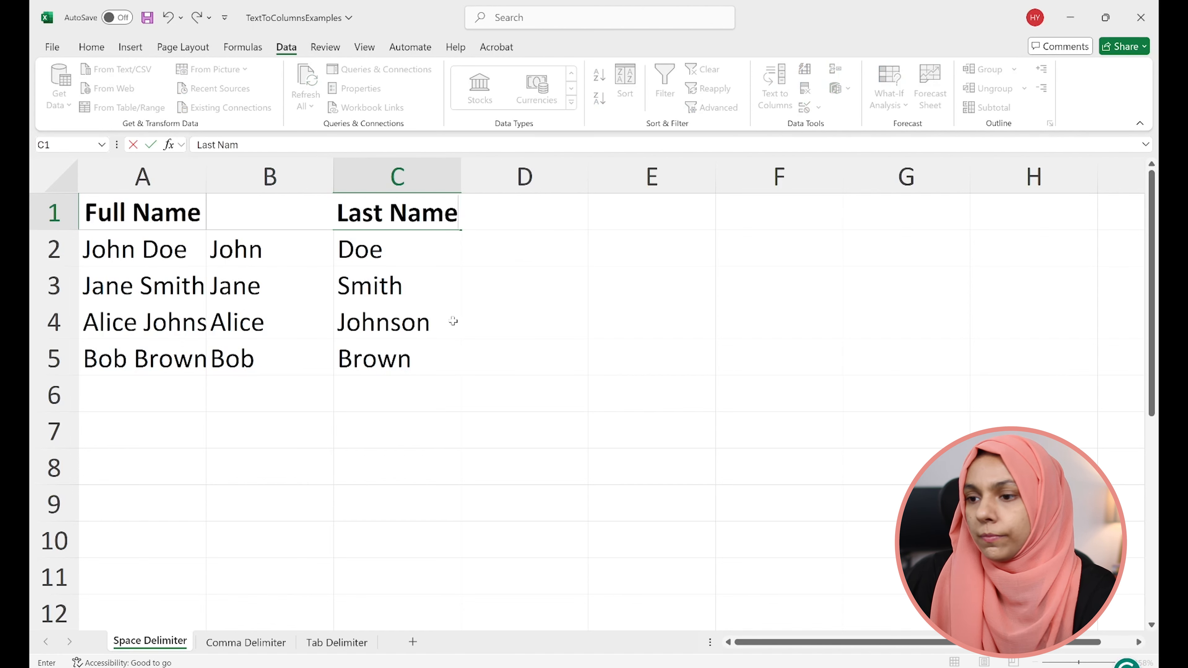
{"action": "key", "text": "Return"}
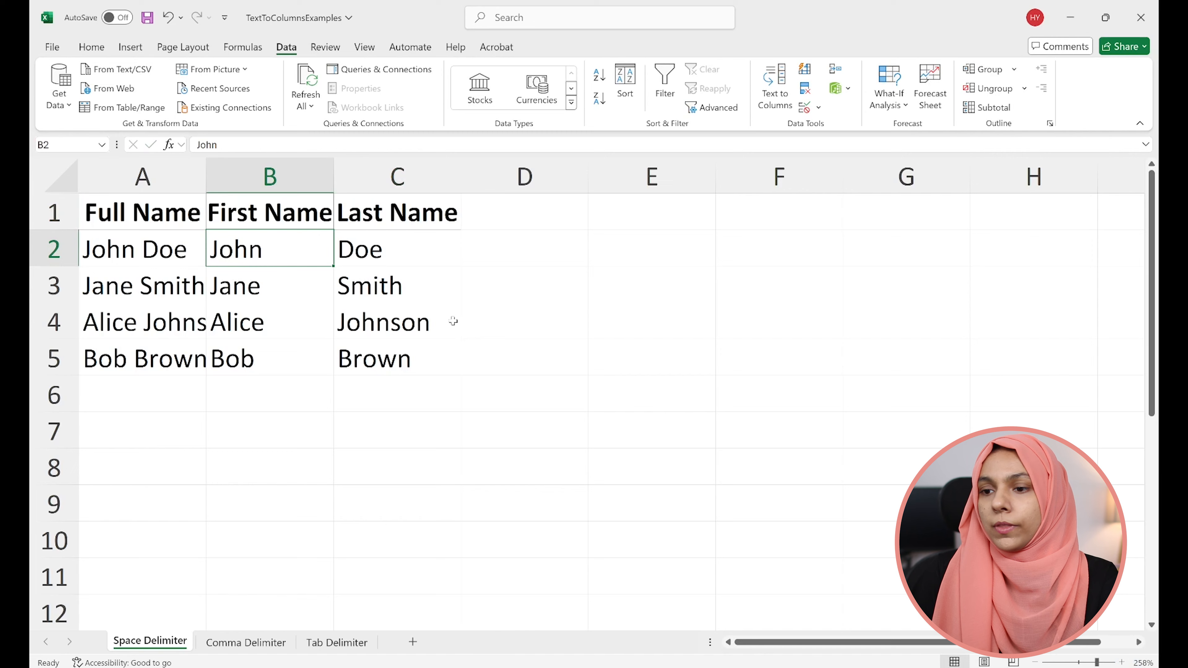
{"action": "left_click", "coordinate": [387, 337]}
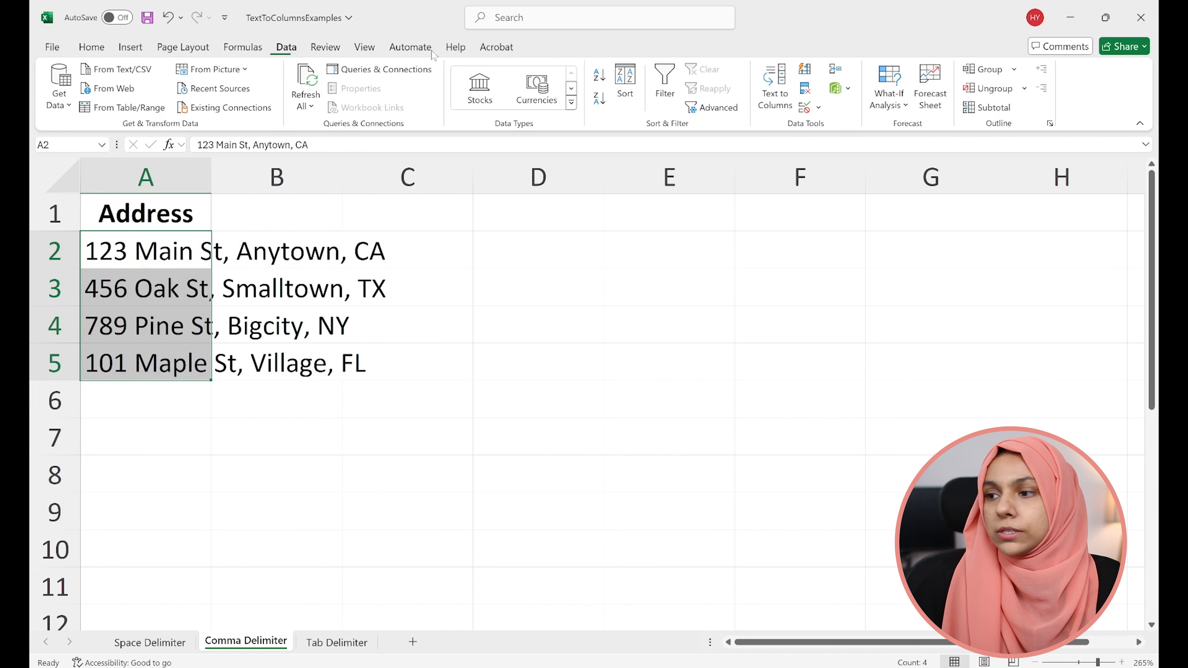
- Split the addresses in A2:A5 of the Comma Delimiter sheet with Text to Columns, using only Comma as delimiter and keeping destination A2
{"action": "left_click", "coordinate": [779, 100]}
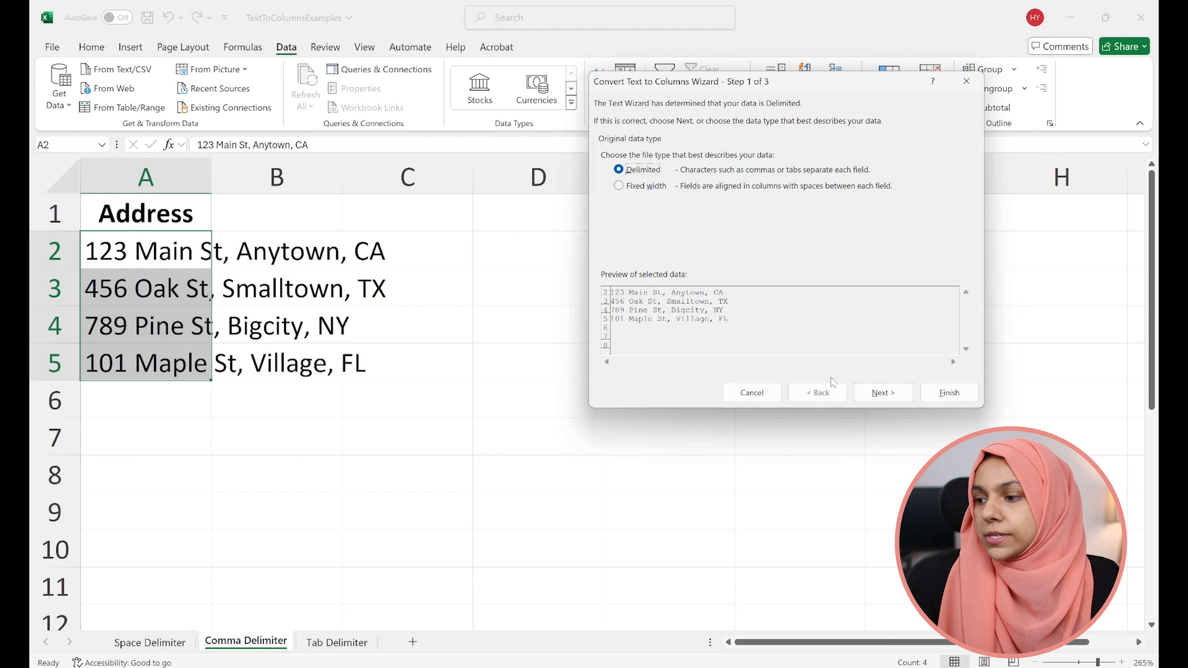
{"action": "left_click", "coordinate": [883, 393]}
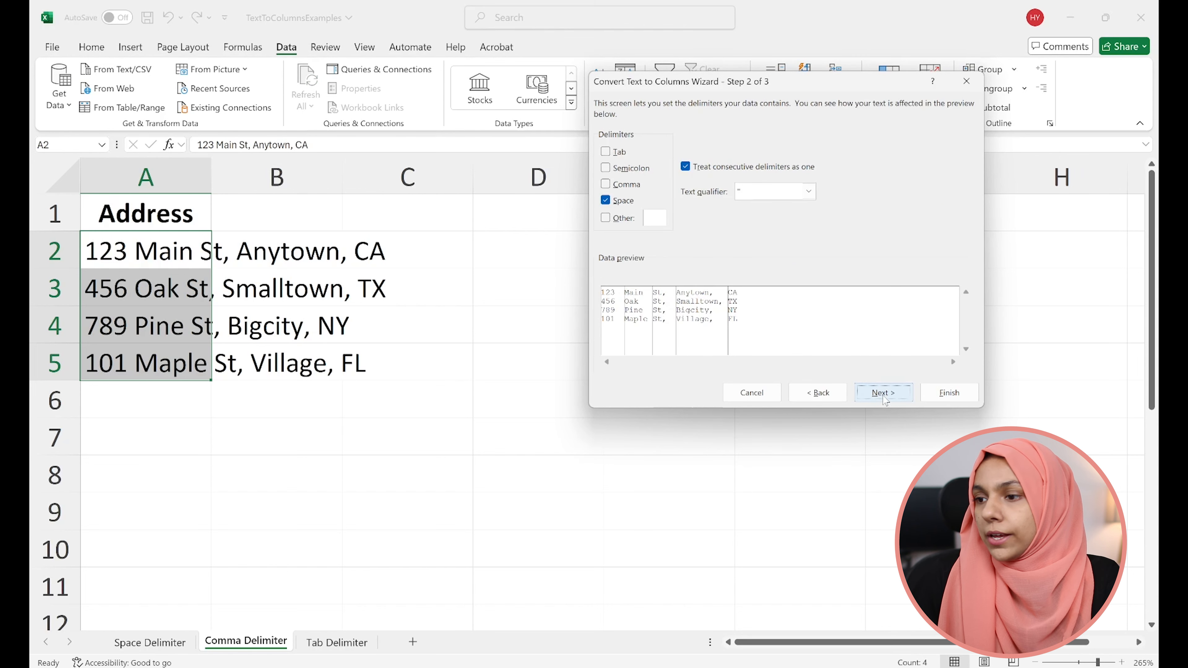
{"action": "left_click", "coordinate": [606, 200]}
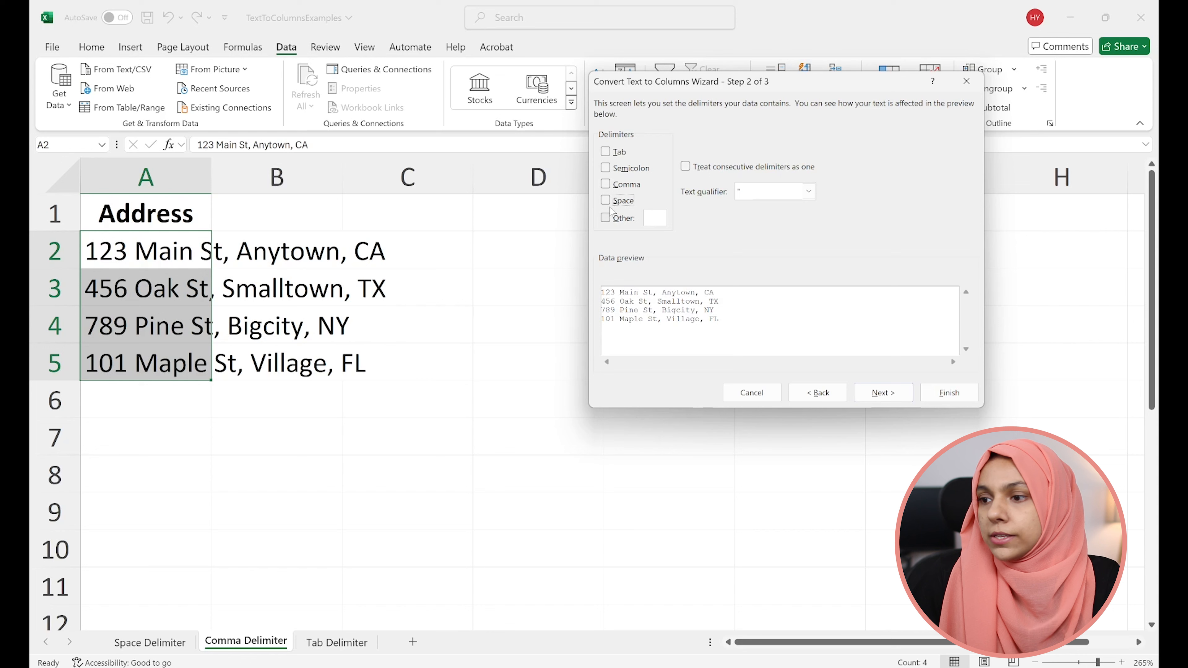
{"action": "left_click", "coordinate": [606, 184]}
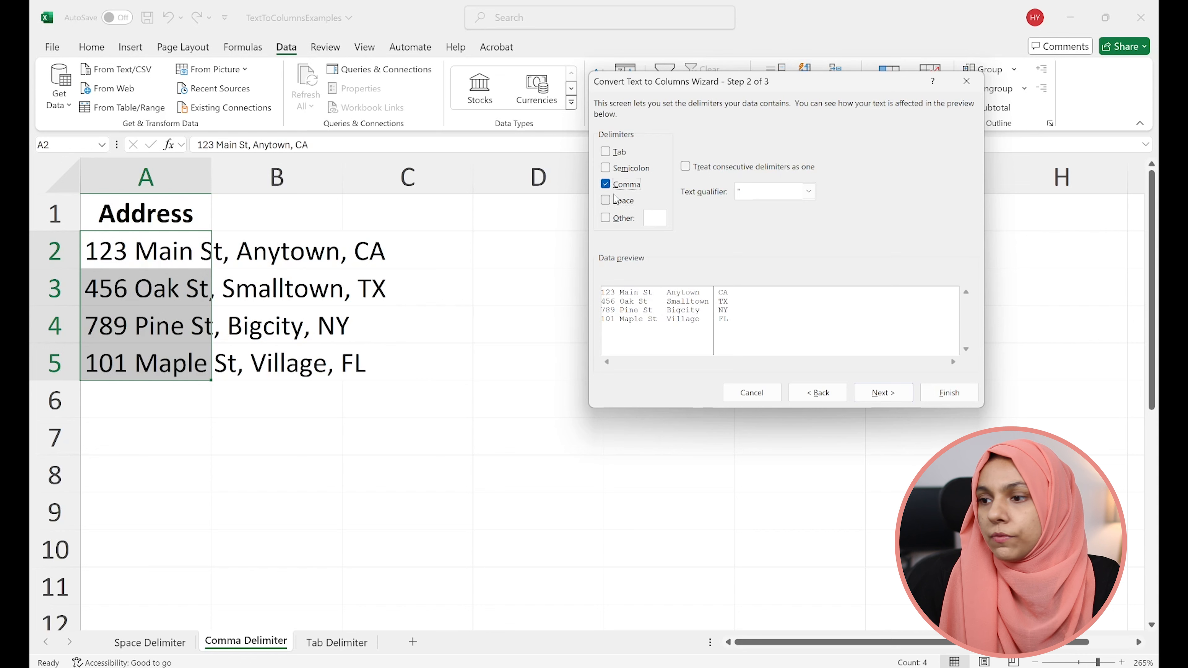
{"action": "left_click", "coordinate": [606, 183]}
{"action": "left_click", "coordinate": [606, 200]}
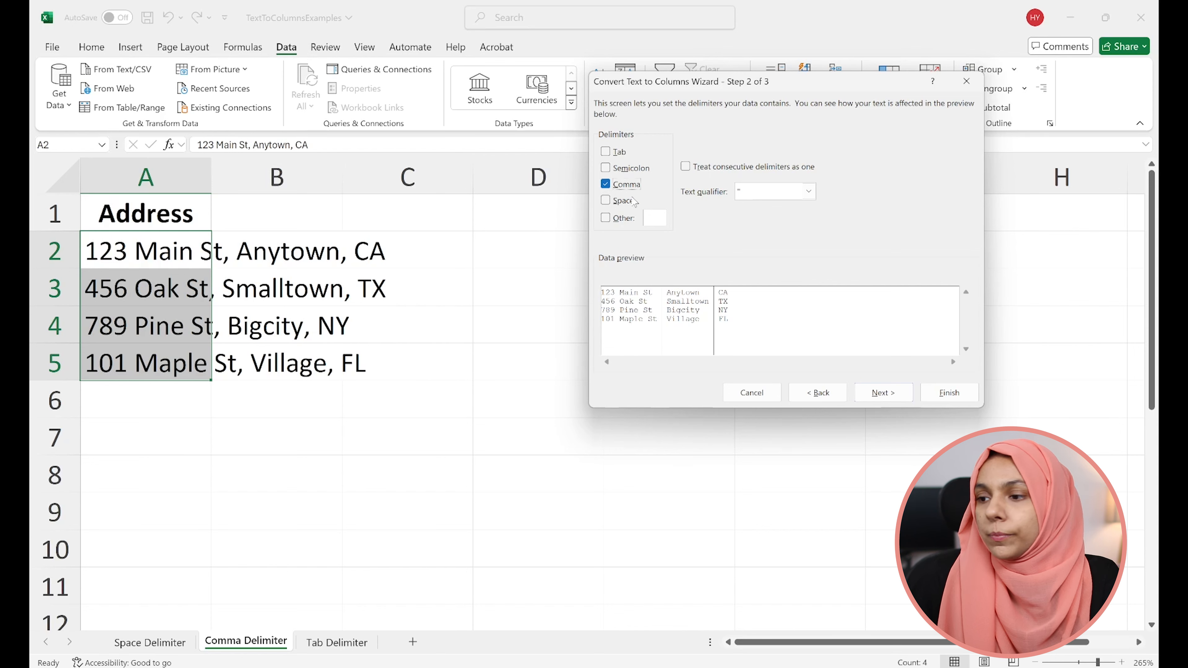
{"action": "left_click", "coordinate": [868, 392]}
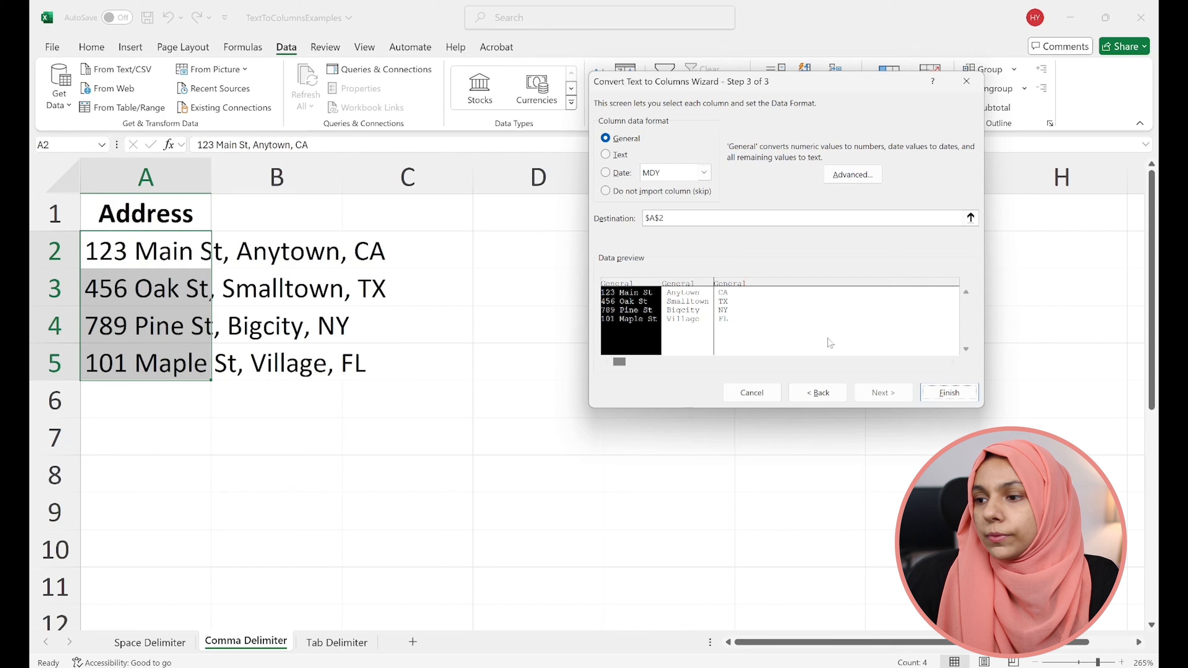
{"action": "left_click", "coordinate": [718, 220]}
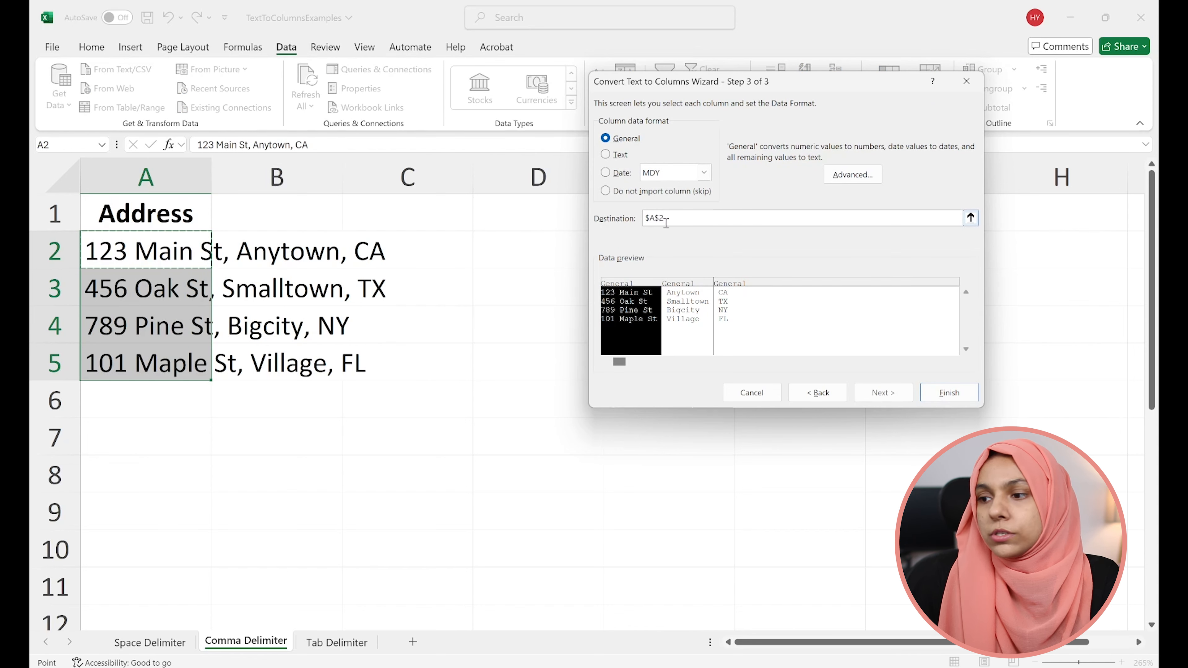
{"action": "left_click", "coordinate": [952, 394]}
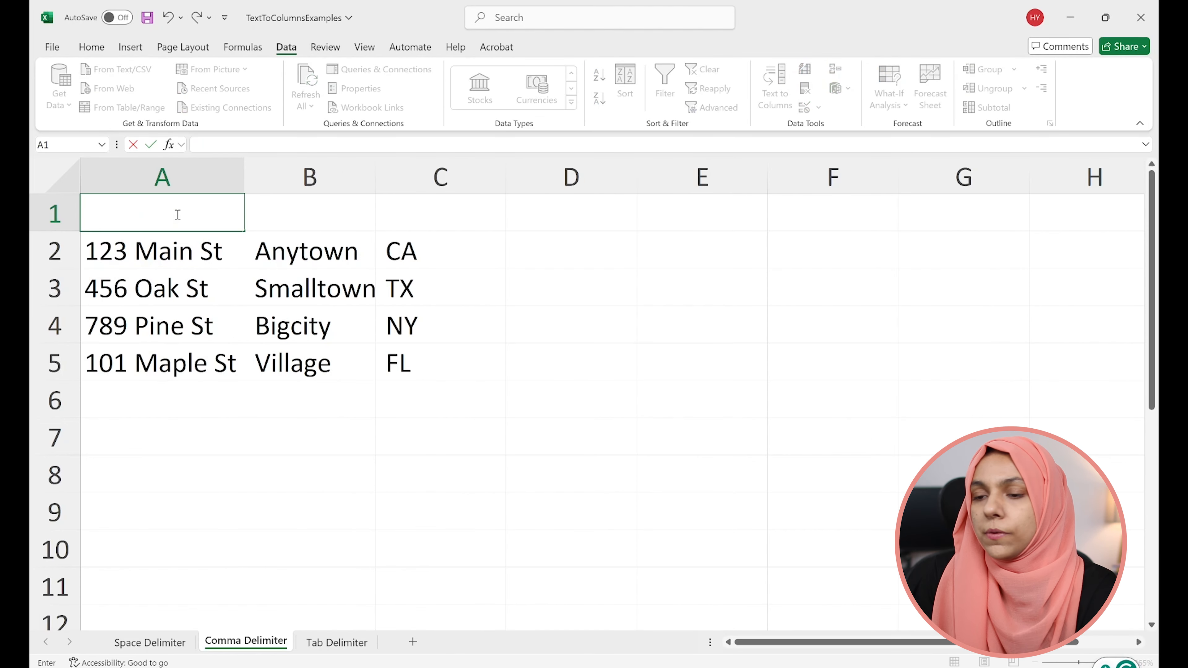
- Label the split address columns "Street" in A1, "City" in B1 and "State" in C1
{"action": "type", "text": "S"}
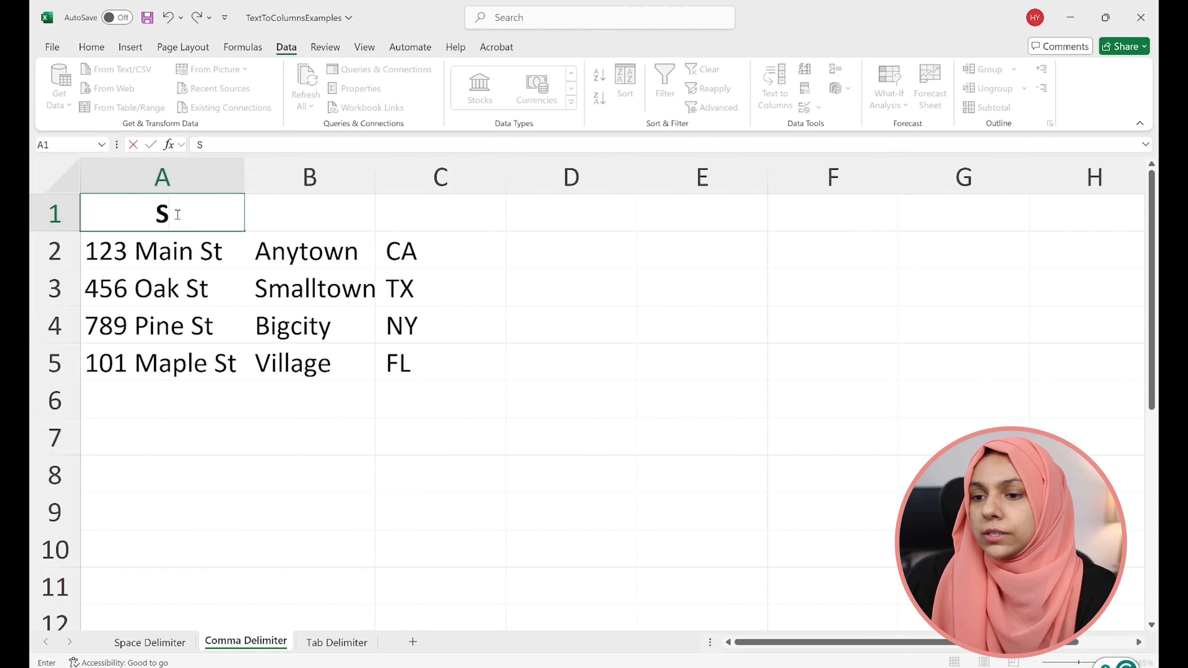
{"action": "type", "text": "treet"}
{"action": "key", "text": "Tab"}
{"action": "type", "text": "C"}
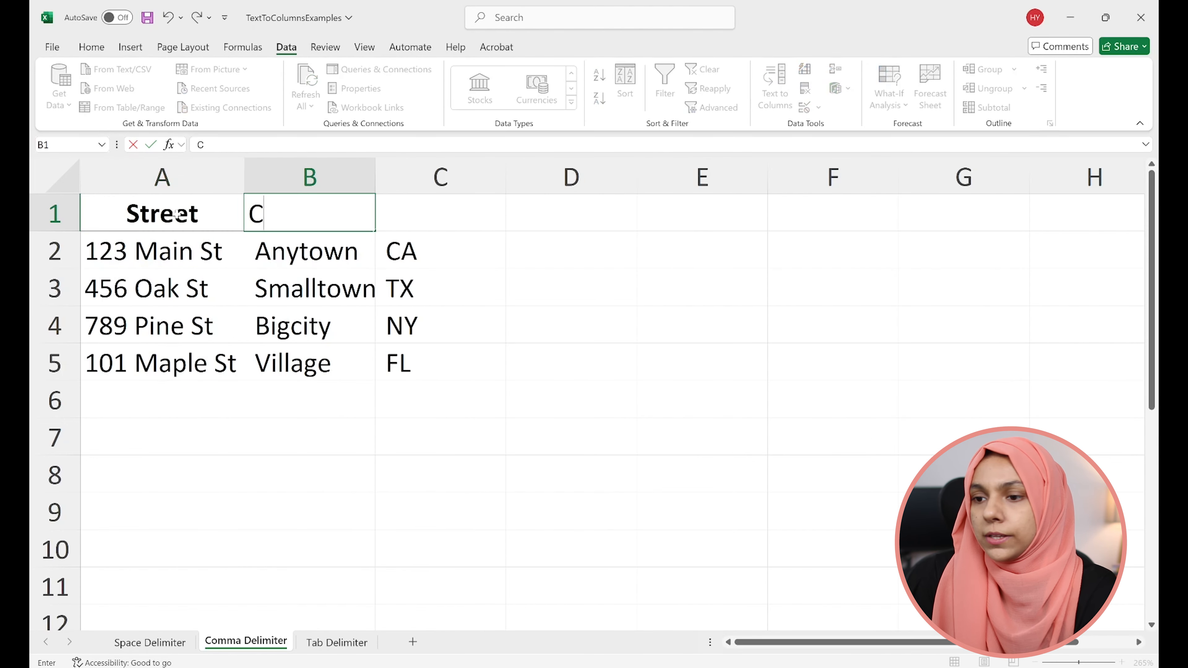
{"action": "type", "text": "ity"}
{"action": "key", "text": "Tab"}
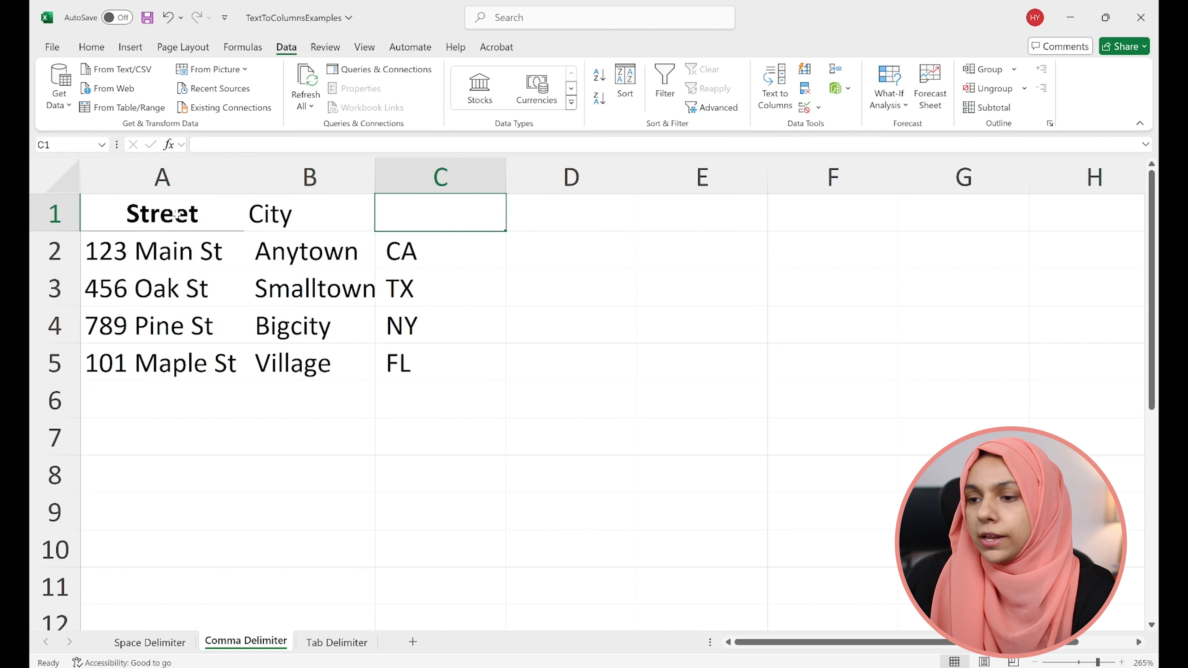
{"action": "type", "text": "State"}
{"action": "key", "text": "Return"}
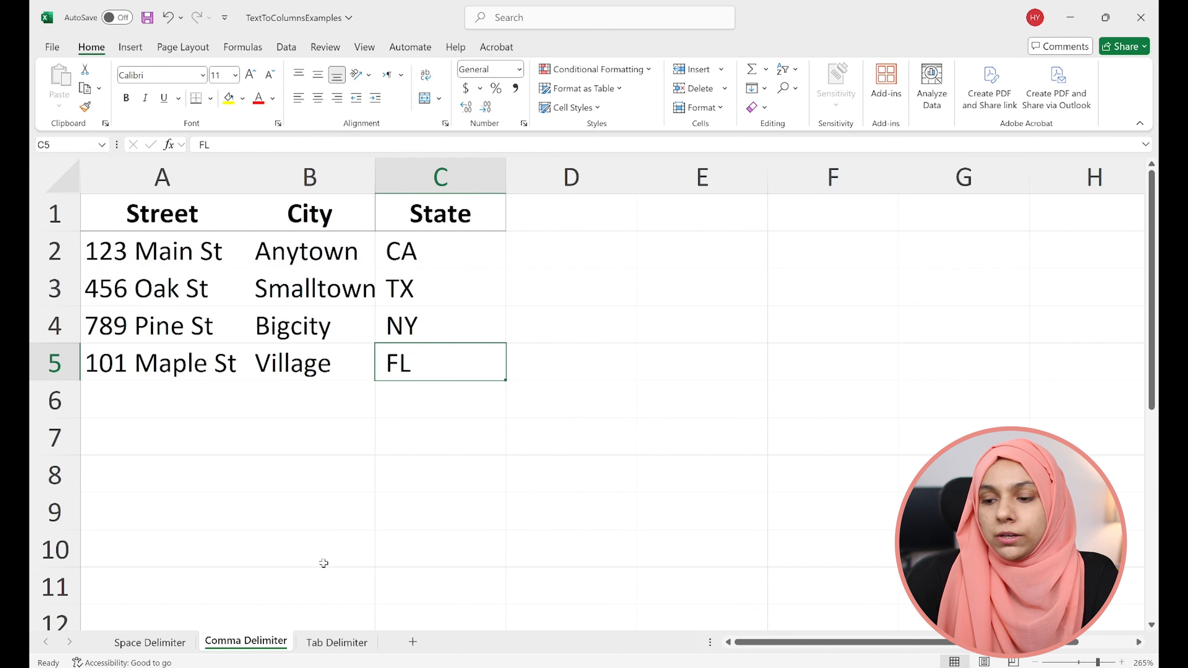
- Examine how the ID, name and department are separated within cell A2 on the Tab Delimiter sheet
{"action": "key", "text": "ctrl+Page_Down"}
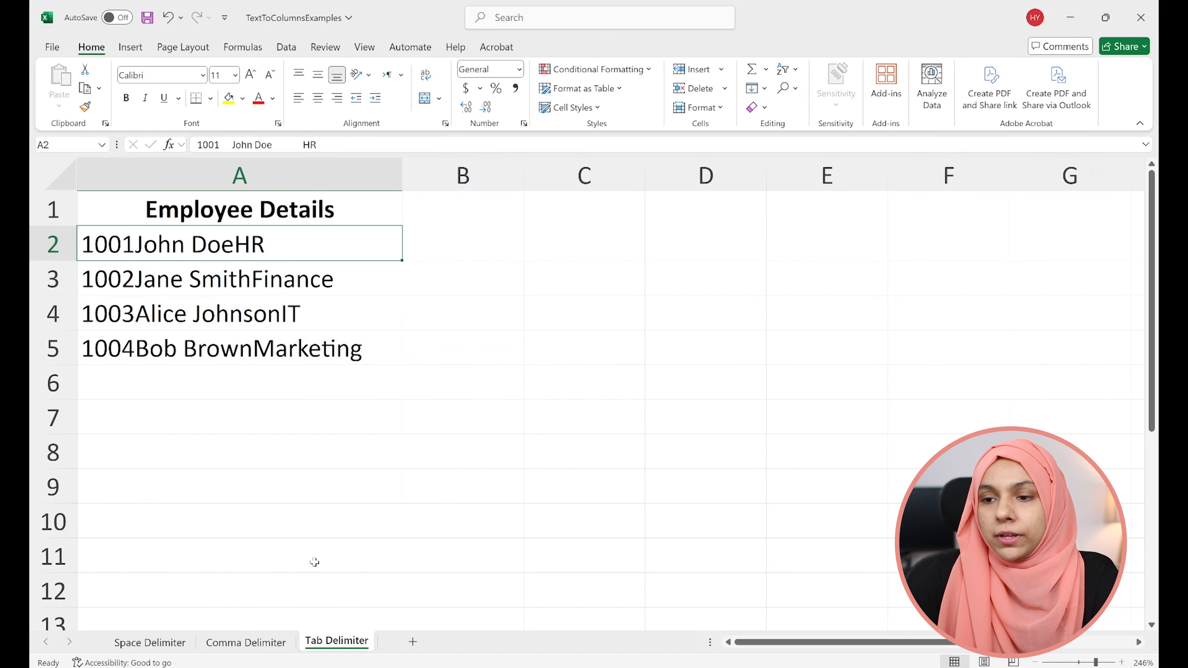
{"action": "left_click", "coordinate": [213, 286]}
{"action": "left_click", "coordinate": [209, 248]}
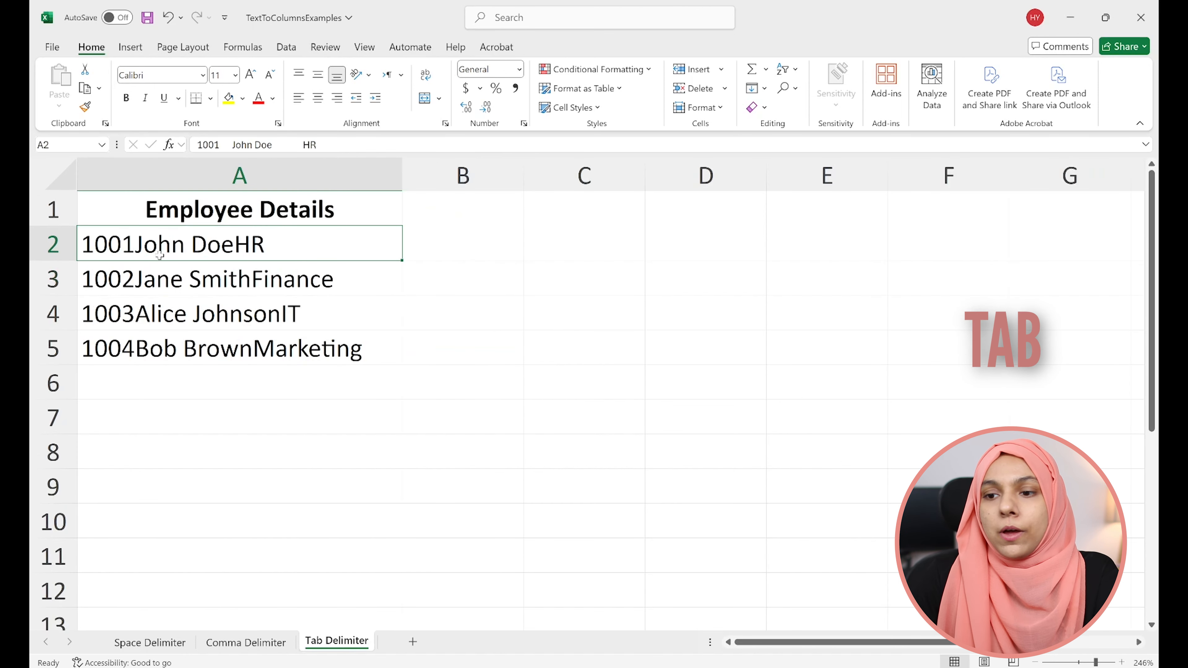
{"action": "left_click", "coordinate": [217, 146]}
{"action": "double_click", "coordinate": [210, 145]}
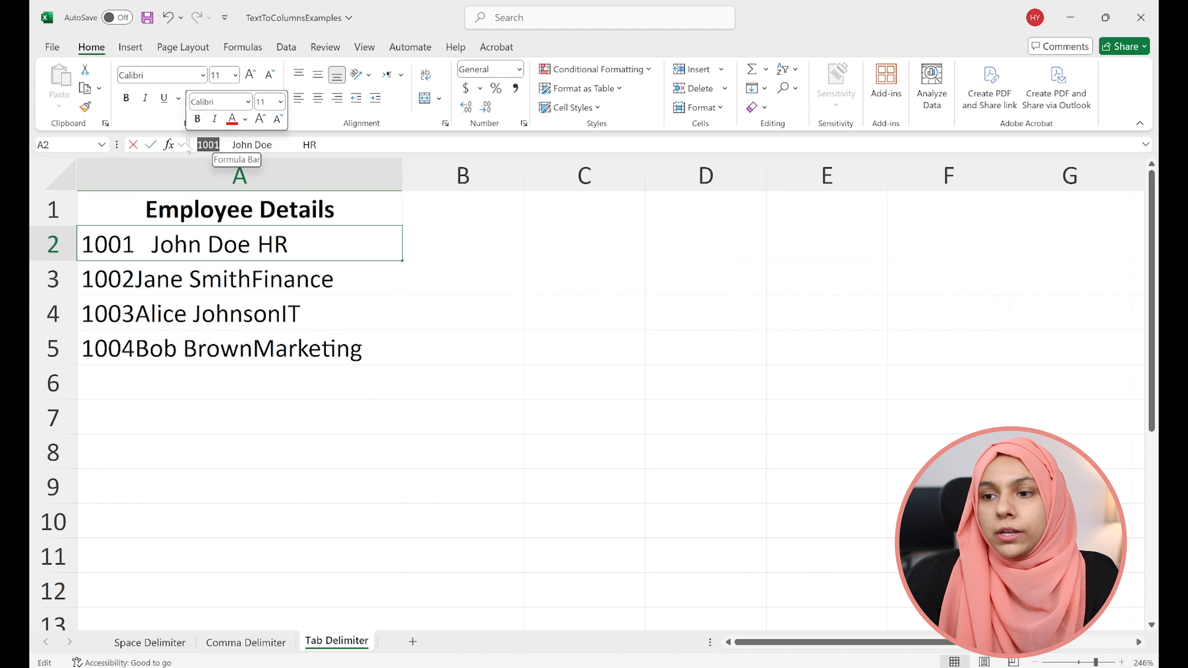
{"action": "left_click", "coordinate": [228, 145]}
{"action": "left_click_drag", "start_coordinate": [233, 144], "coordinate": [301, 145]}
{"action": "left_click", "coordinate": [299, 146]}
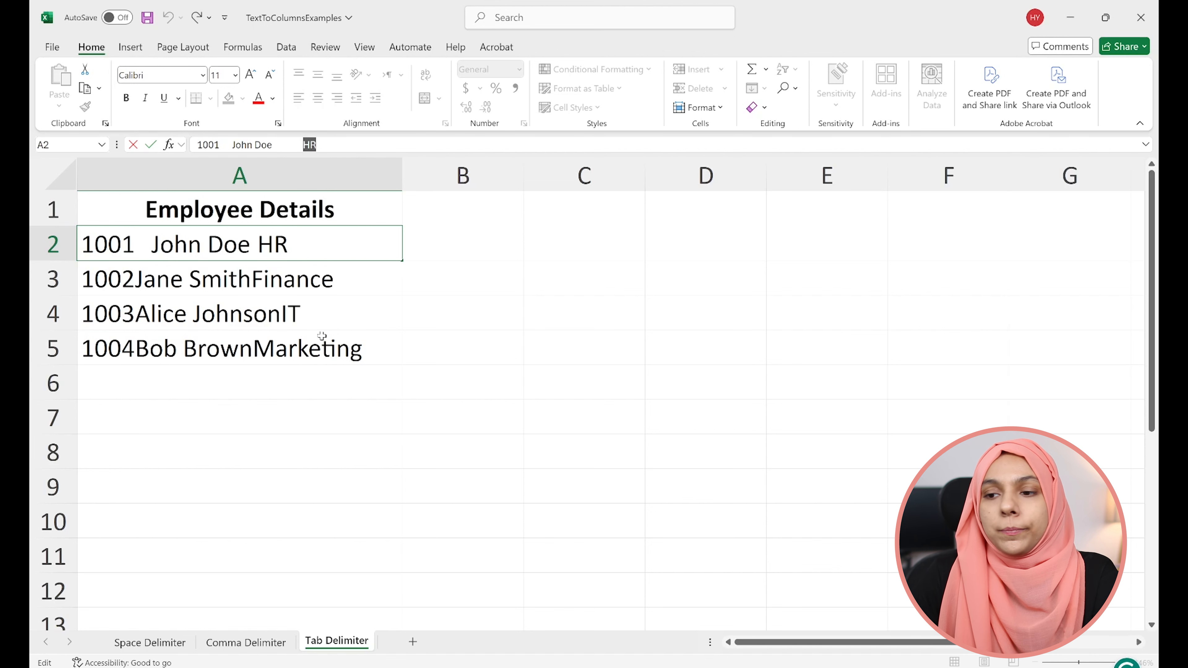
- Split A2:A5 of the Tab Delimiter sheet with Text to Columns, using only Tab as delimiter and destination A2, and autofit all columns
{"action": "left_click", "coordinate": [322, 347]}
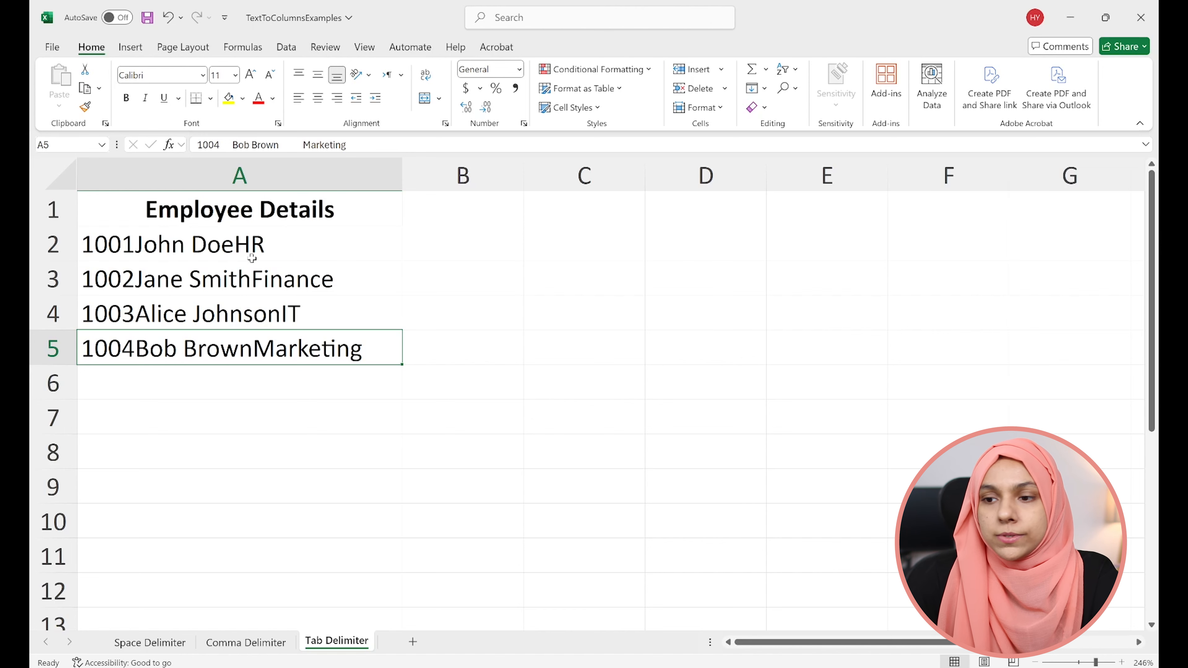
{"action": "left_click_drag", "start_coordinate": [237, 240], "coordinate": [221, 361]}
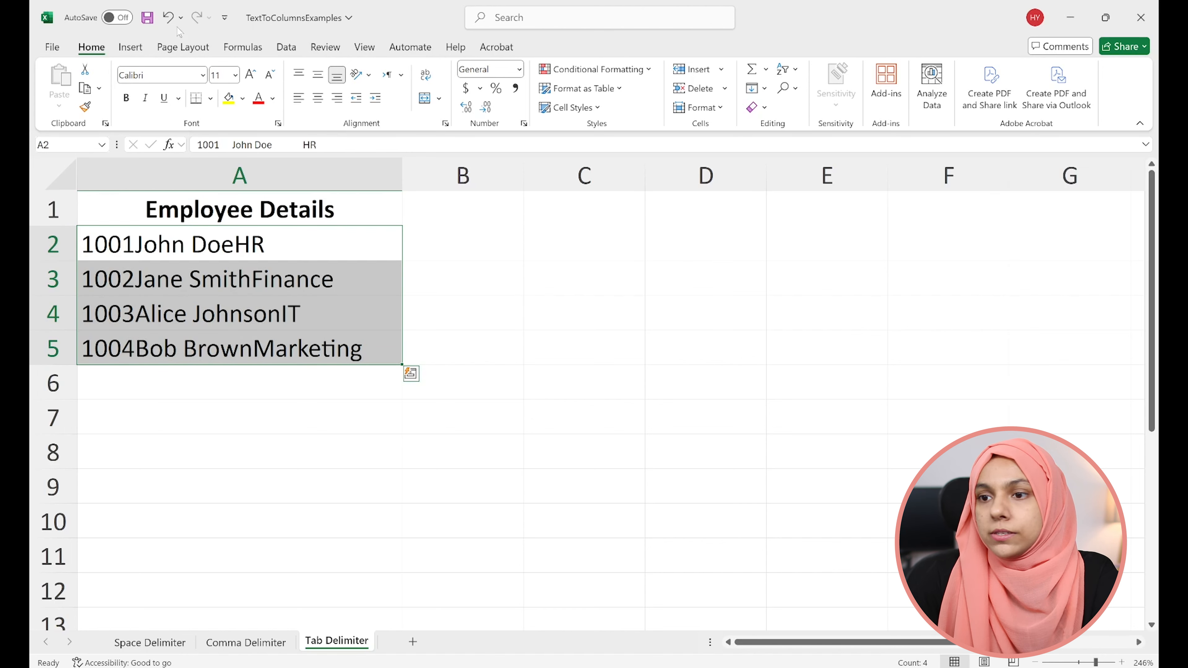
{"action": "left_click", "coordinate": [286, 47]}
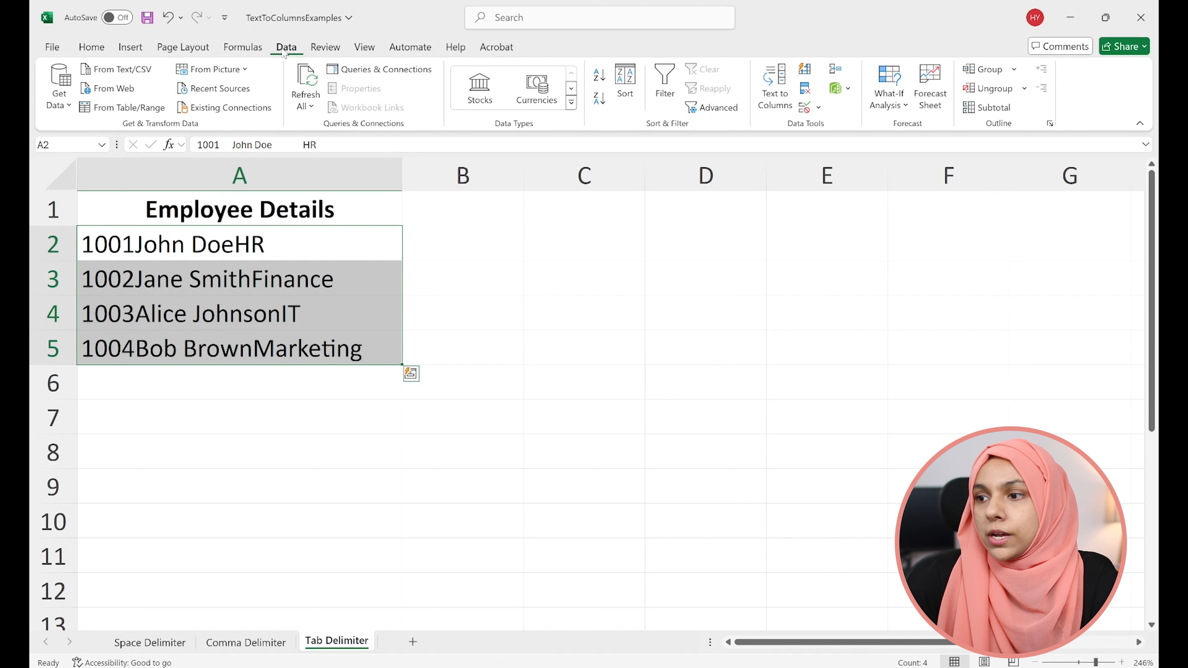
{"action": "left_click", "coordinate": [785, 97]}
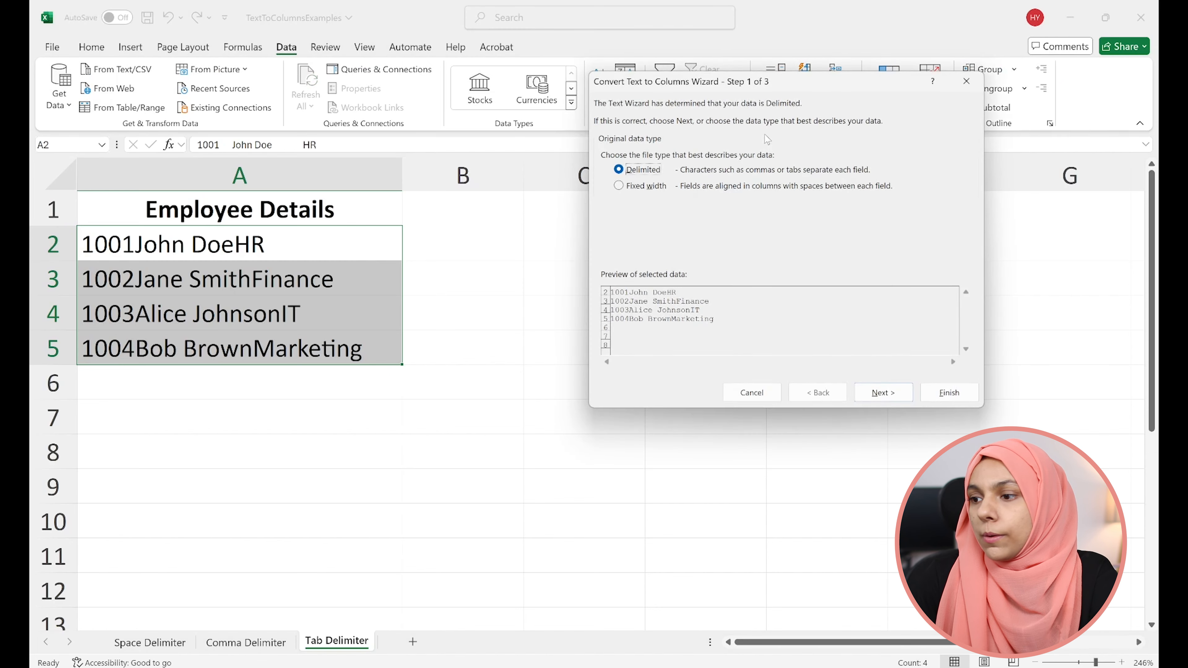
{"action": "left_click", "coordinate": [875, 392]}
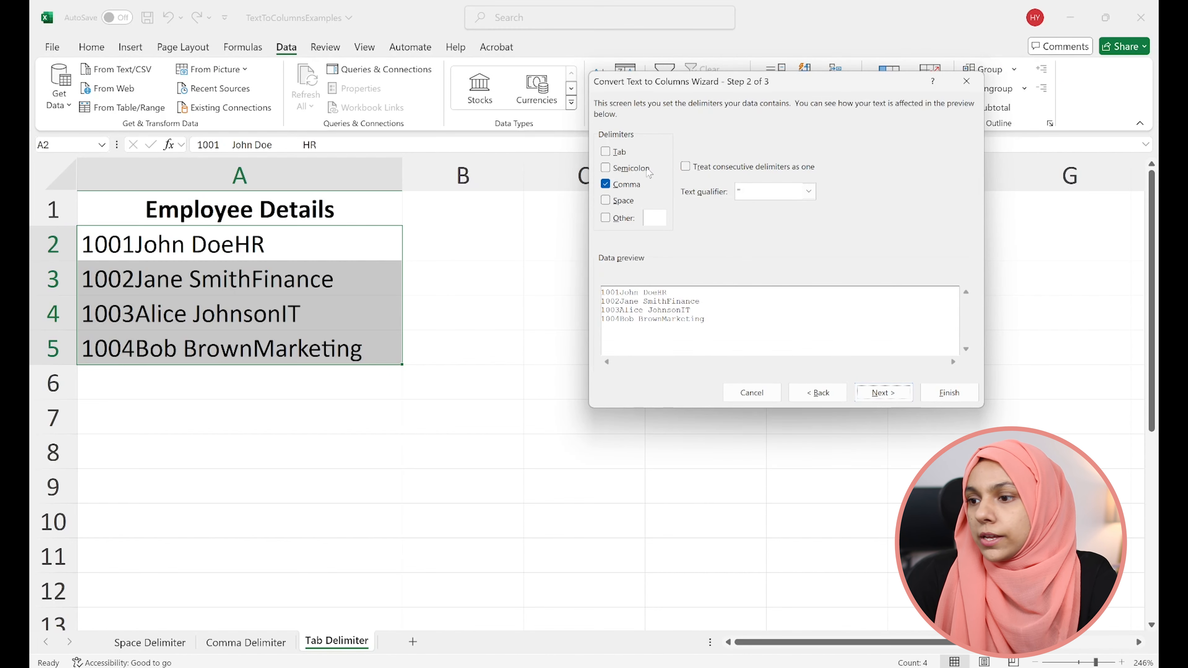
{"action": "left_click", "coordinate": [610, 153]}
{"action": "left_click", "coordinate": [882, 395]}
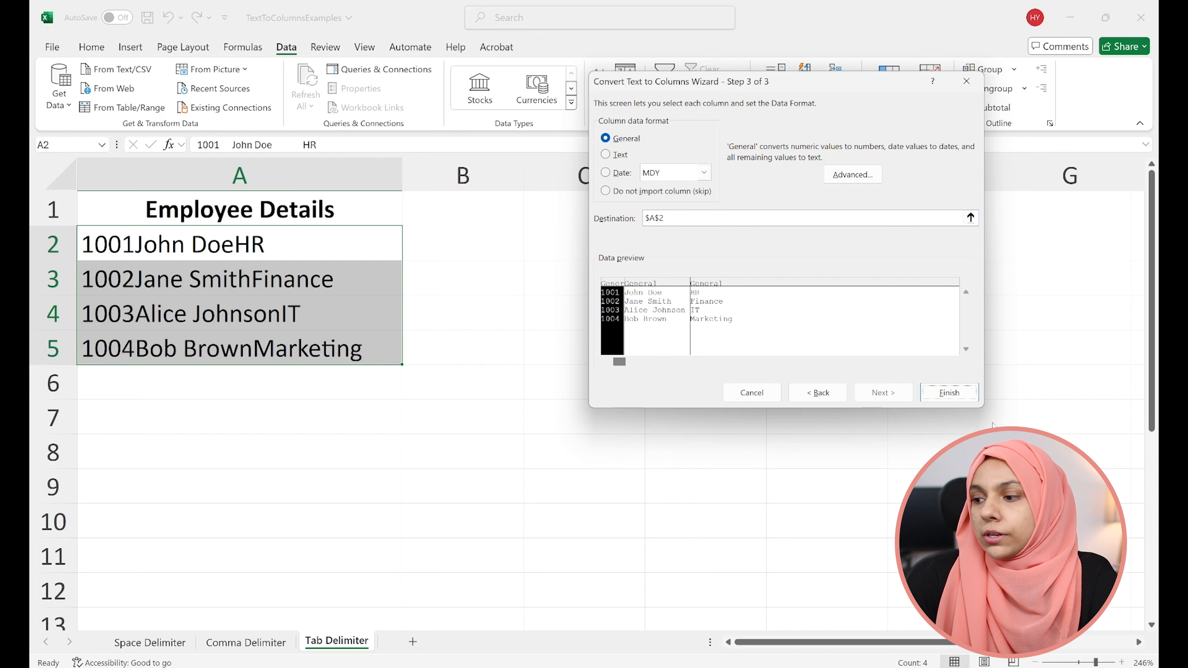
{"action": "left_click", "coordinate": [966, 397]}
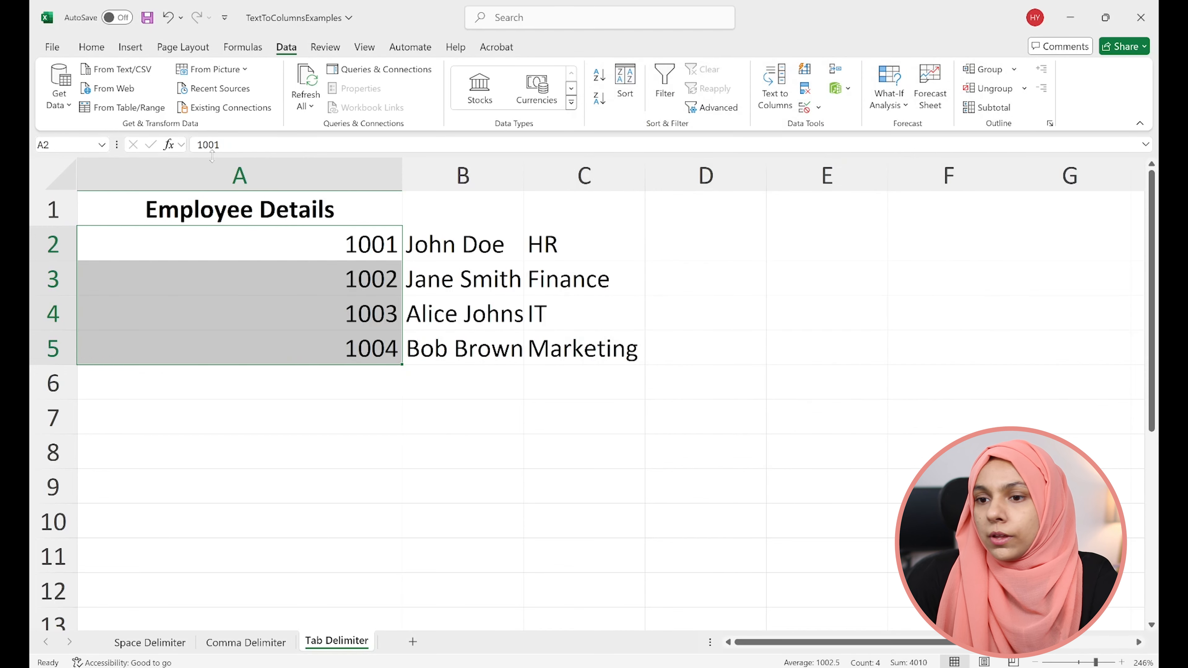
{"action": "left_click", "coordinate": [50, 179]}
{"action": "double_click", "coordinate": [402, 172]}
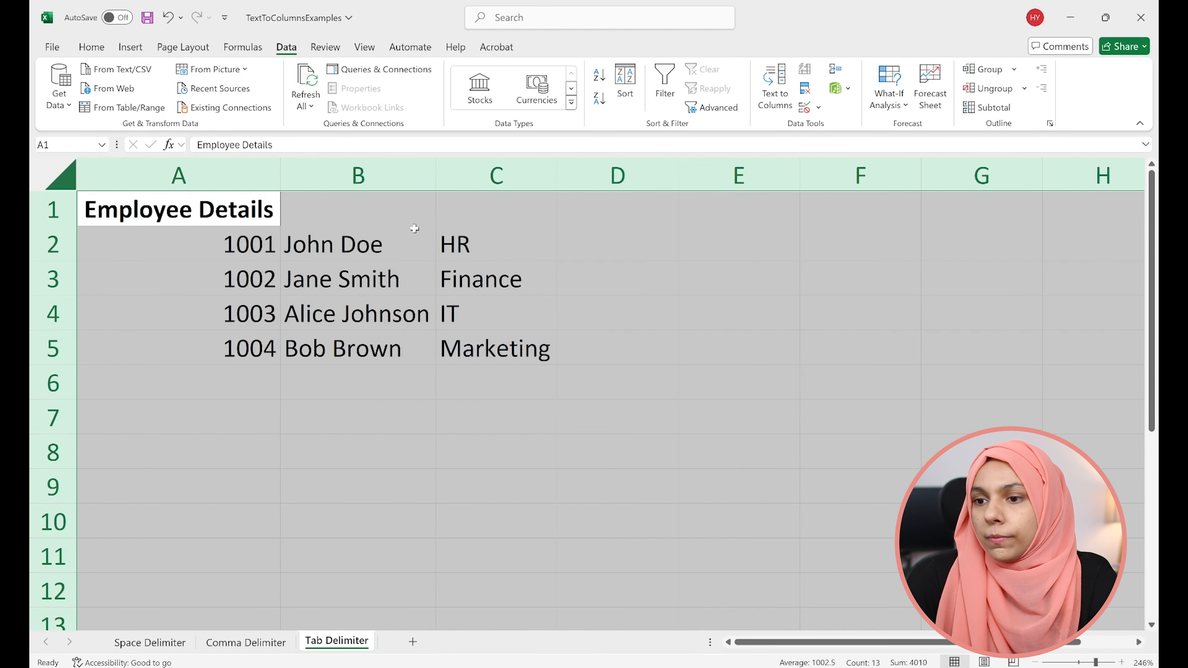
- Replace the header in A1 with "Employee ID"
{"action": "left_click", "coordinate": [206, 220]}
{"action": "type", "text": "Empo"}
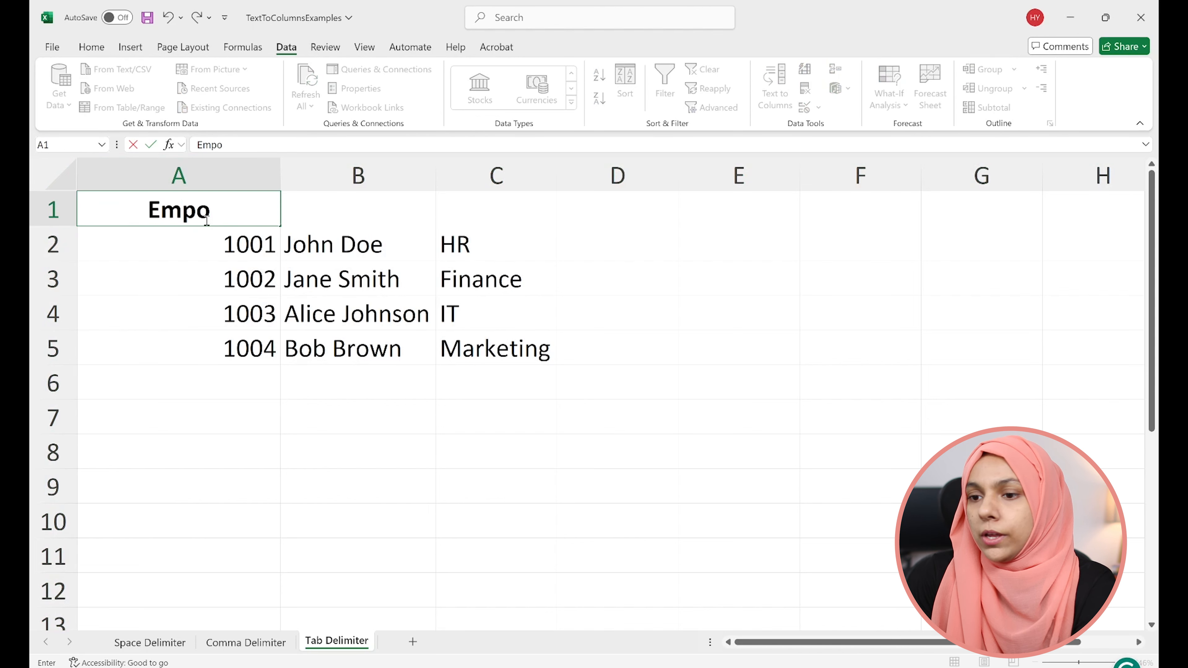
{"action": "key", "text": "BackSpace"}
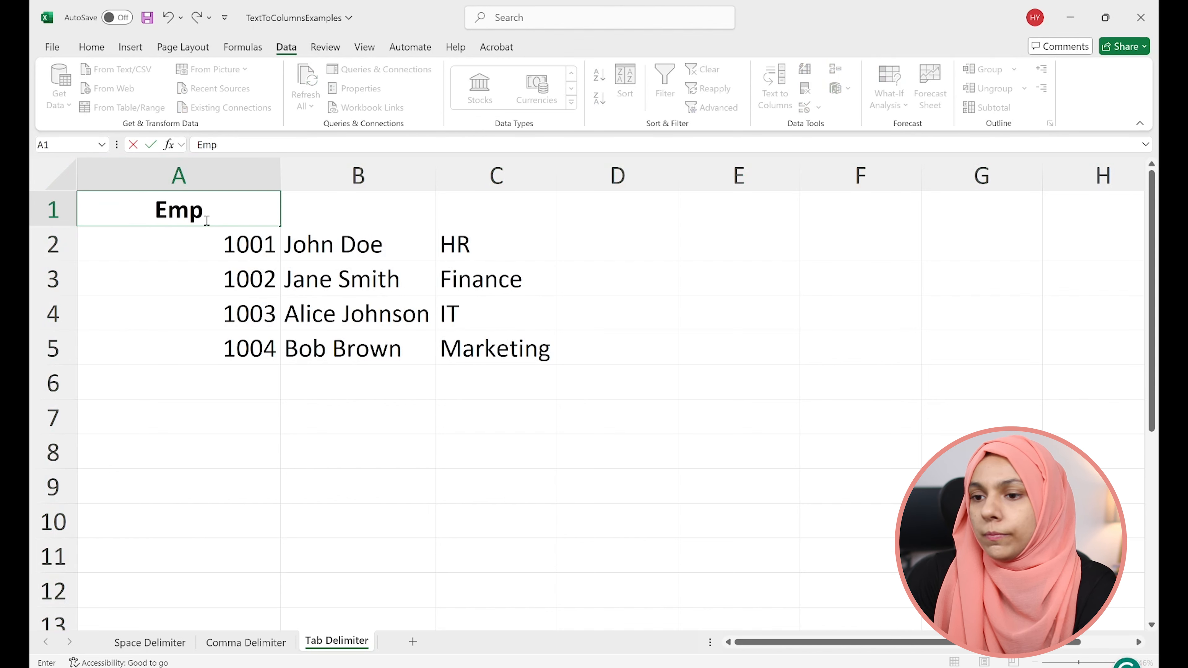
{"action": "type", "text": "loyee ID"}
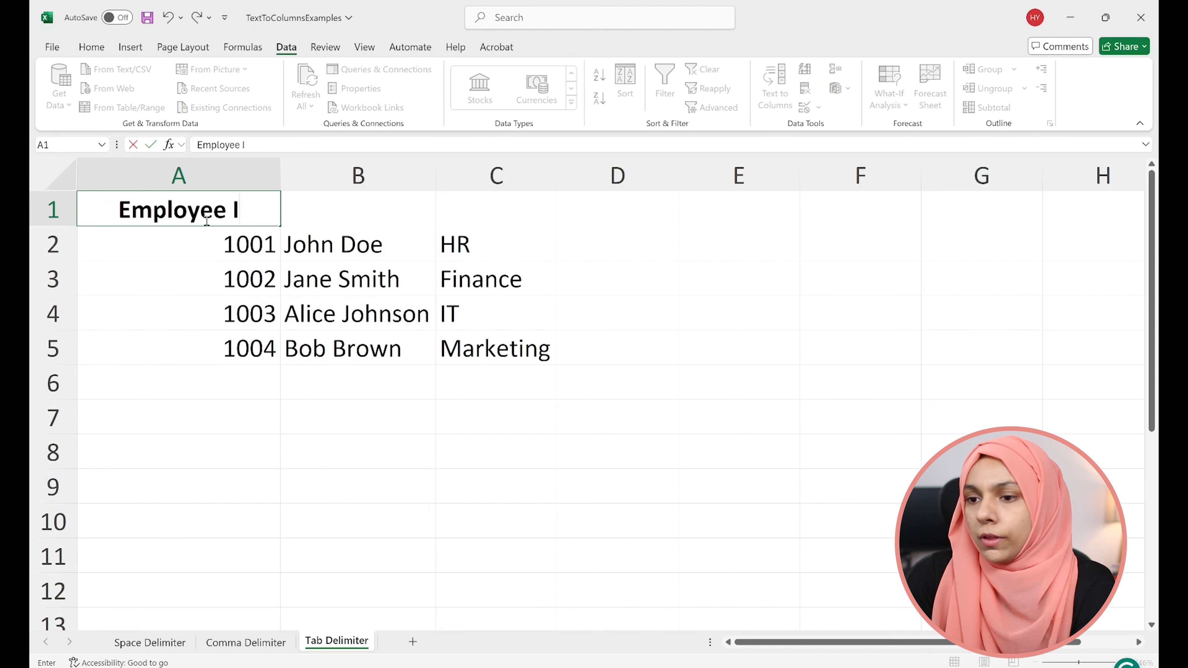
{"action": "key", "text": "Tab"}
- Enter the headers "Employee Name" in B1 and "Department" in C1
{"action": "type", "text": "ee"}
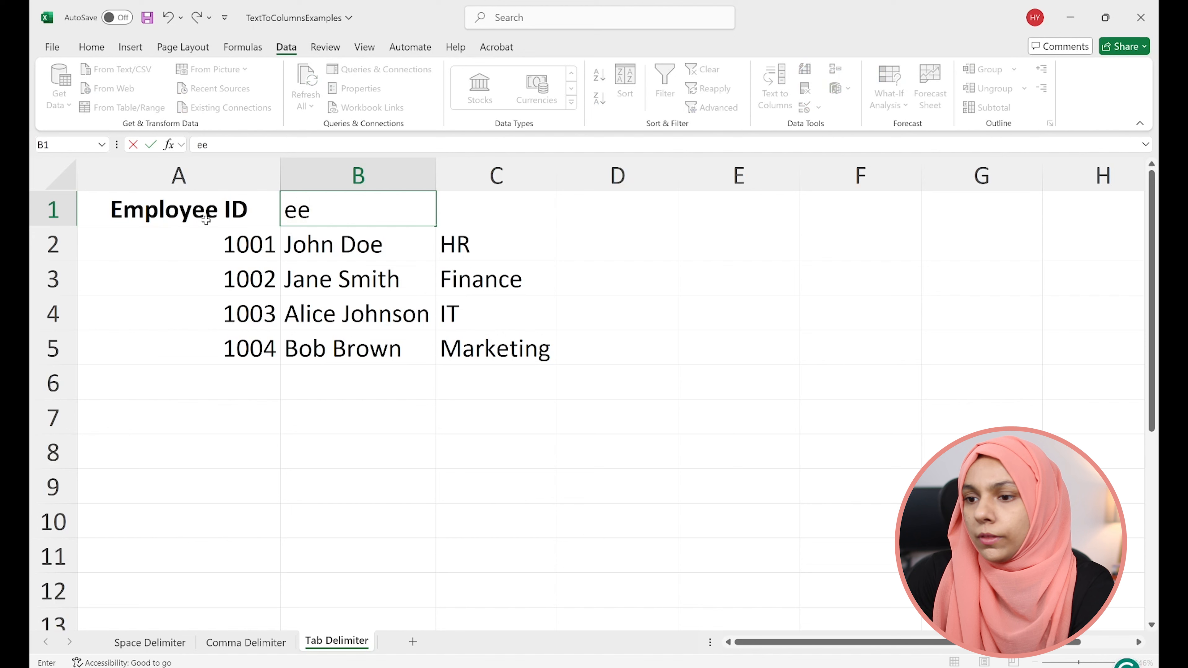
{"action": "key", "text": "BackSpace"}
{"action": "key", "text": "BackSpace"}
{"action": "type", "text": "Employ"}
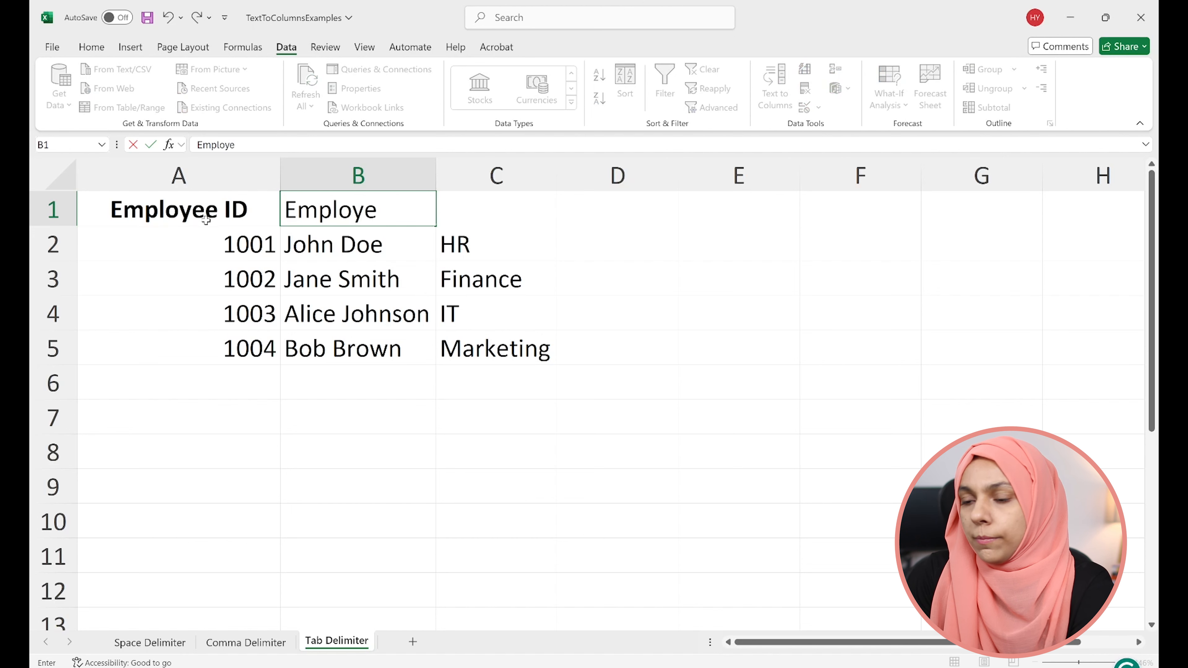
{"action": "type", "text": "ee Name"}
{"action": "key", "text": "Tab"}
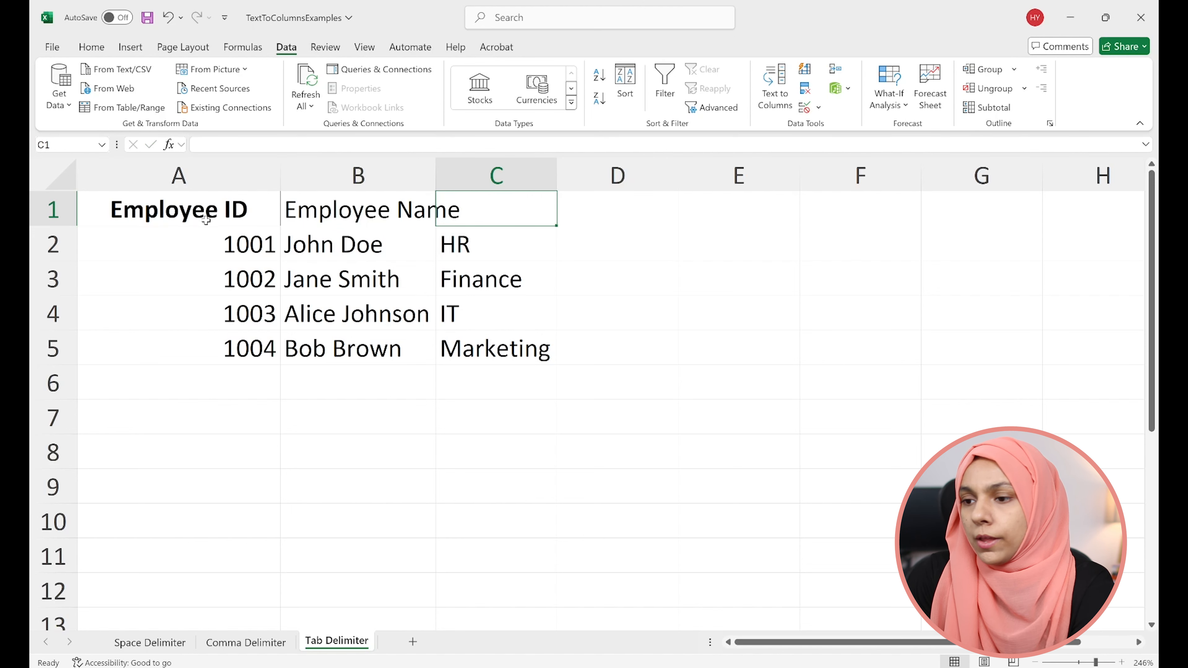
{"action": "type", "text": "Depar"}
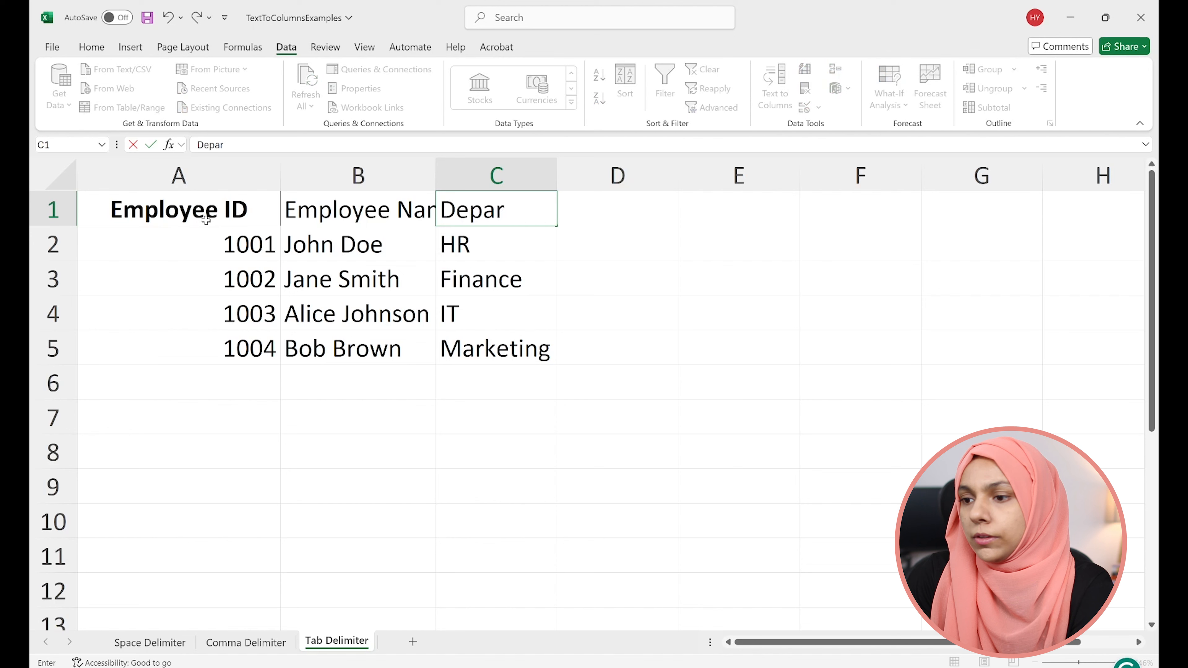
{"action": "type", "text": "tment"}
{"action": "key", "text": "Tab"}
- Copy the header formatting of A1 onto B1:C1 with Format Painter
{"action": "key", "text": "Left"}
{"action": "left_click", "coordinate": [206, 220]}
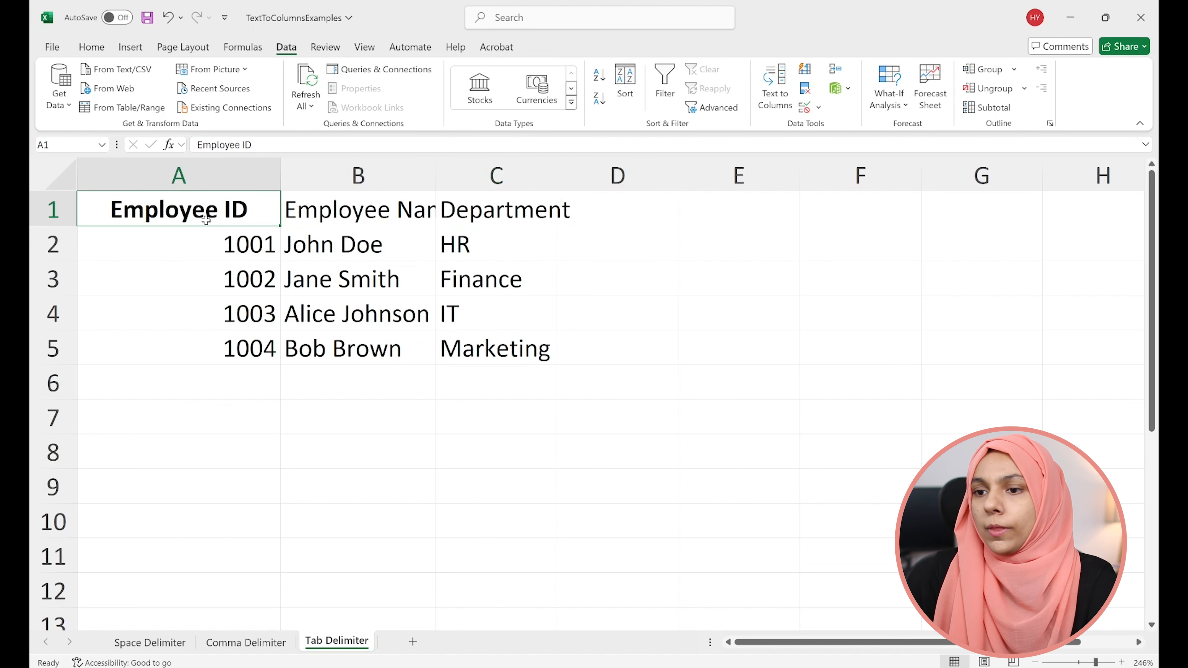
{"action": "left_click", "coordinate": [91, 47]}
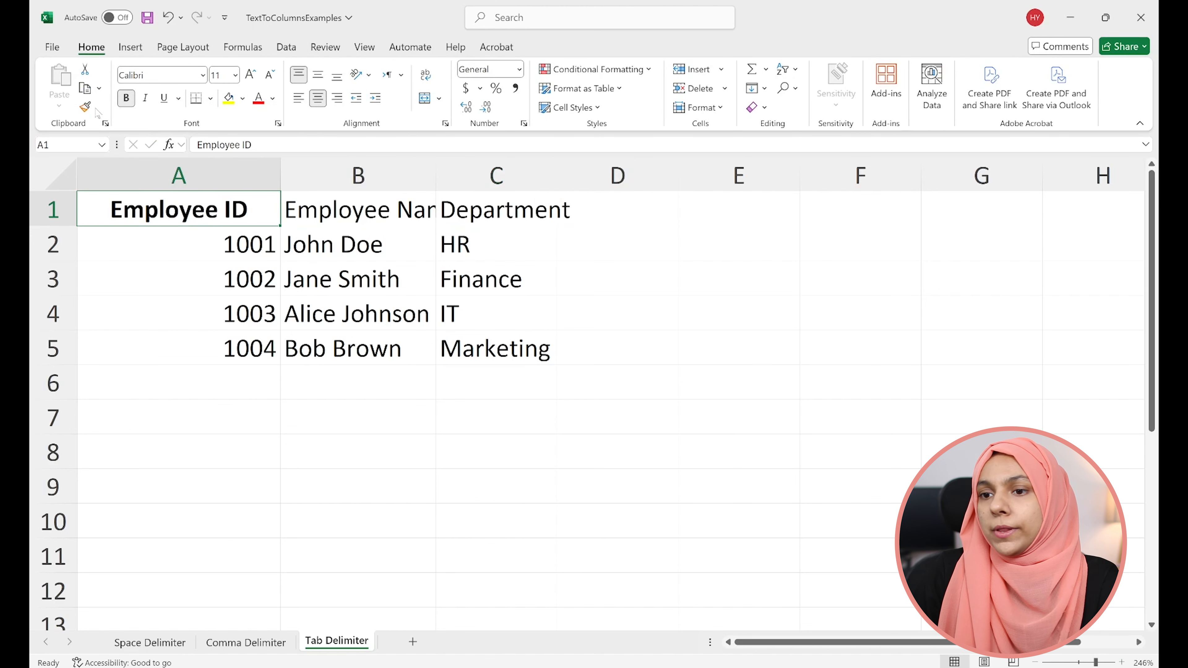
{"action": "left_click", "coordinate": [85, 109]}
{"action": "left_click_drag", "start_coordinate": [311, 210], "coordinate": [474, 207]}
- Autofit the width of every column on the Tab Delimiter sheet to the formatted headers and data
{"action": "left_click", "coordinate": [59, 175]}
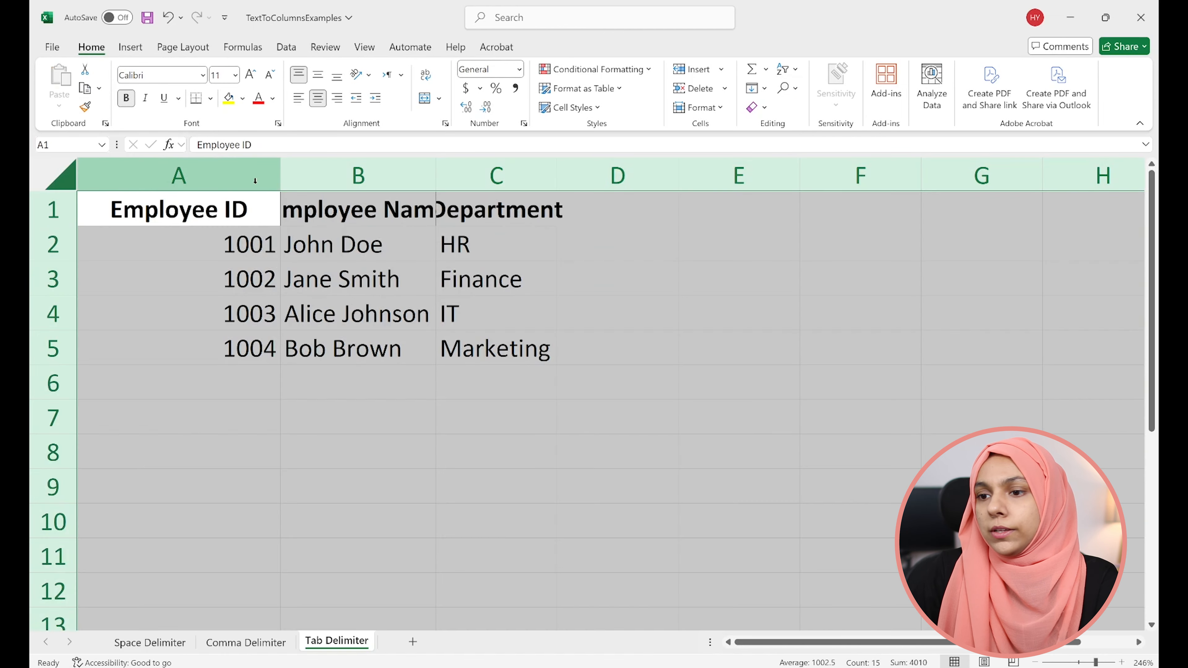
{"action": "double_click", "coordinate": [278, 181]}
{"action": "left_click", "coordinate": [358, 275]}
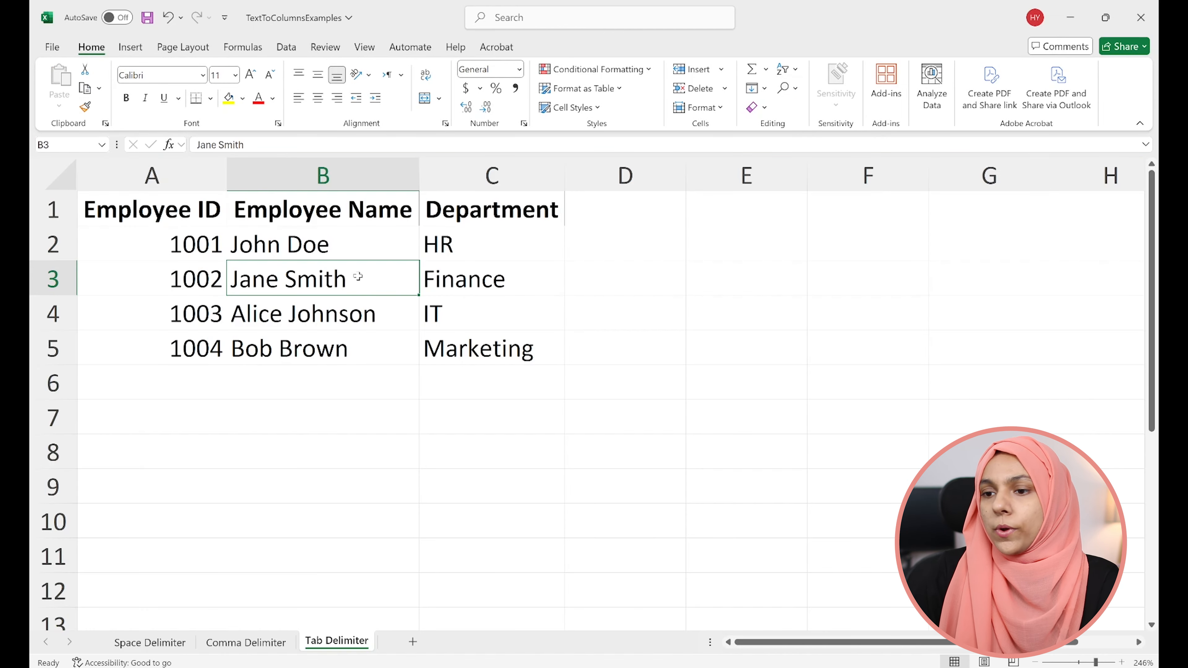
{"action": "left_click", "coordinate": [506, 350]}
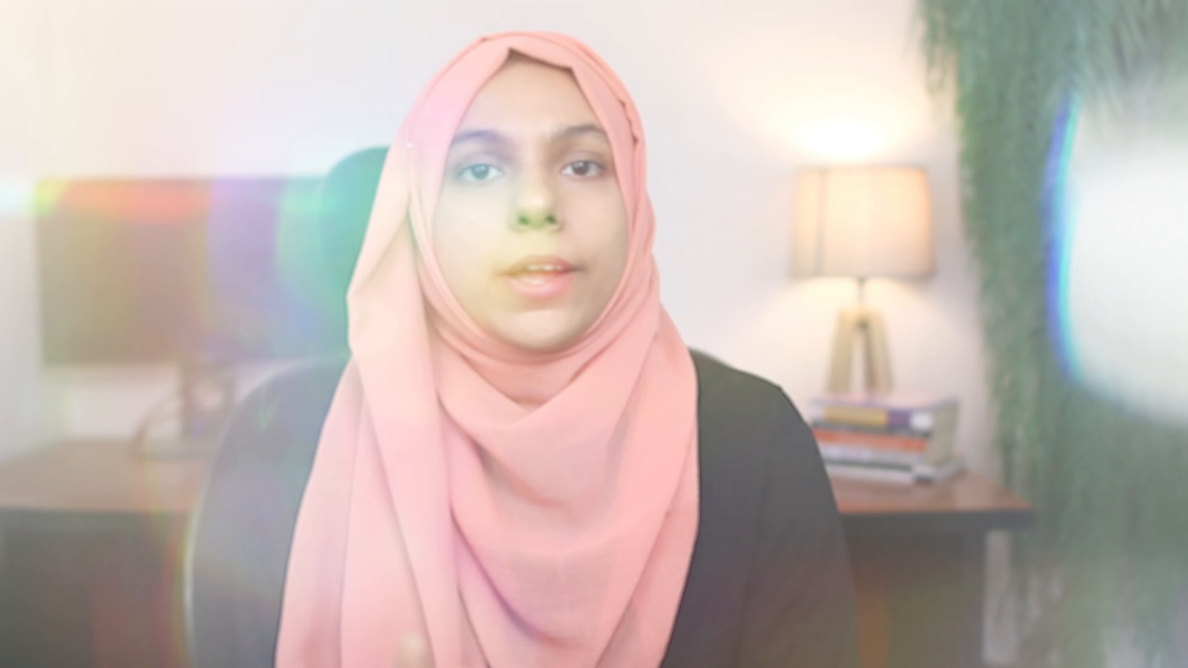